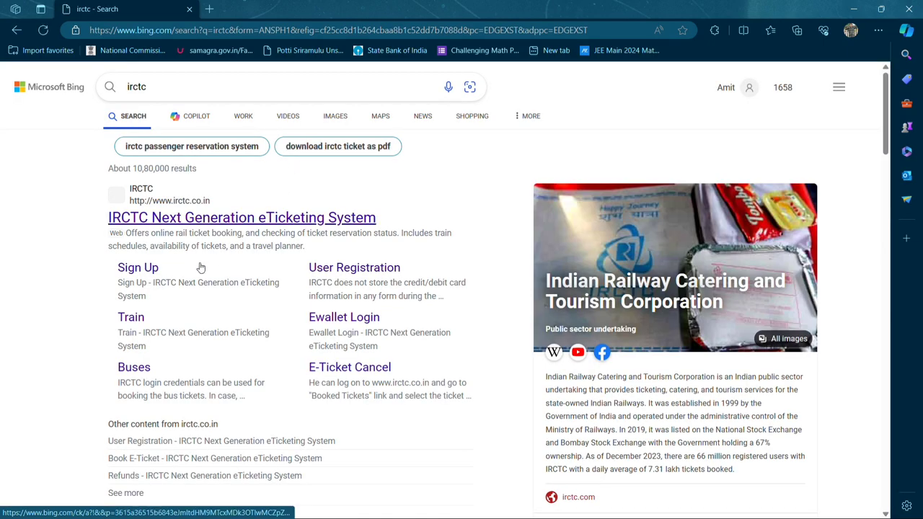
Step: Open the IRCTC sign-up page and its empty registration form at Basic Details
left_click(123, 274)
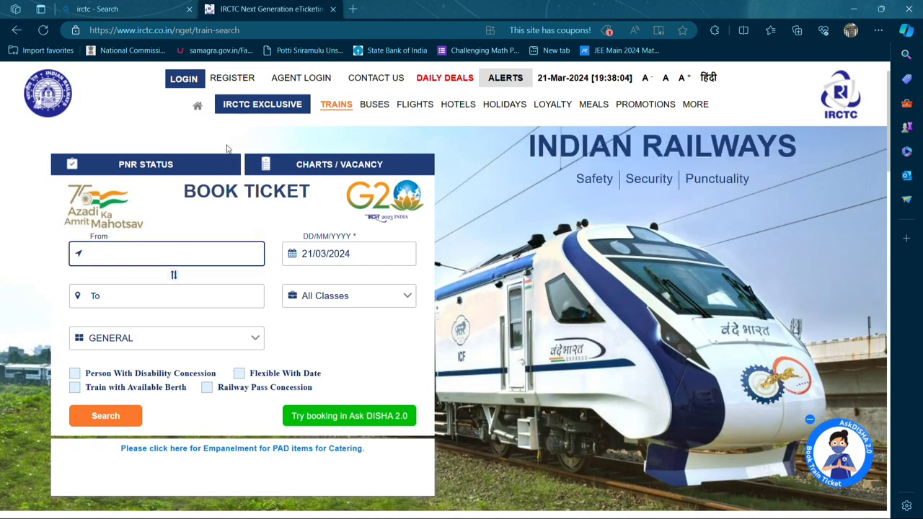
left_click(222, 80)
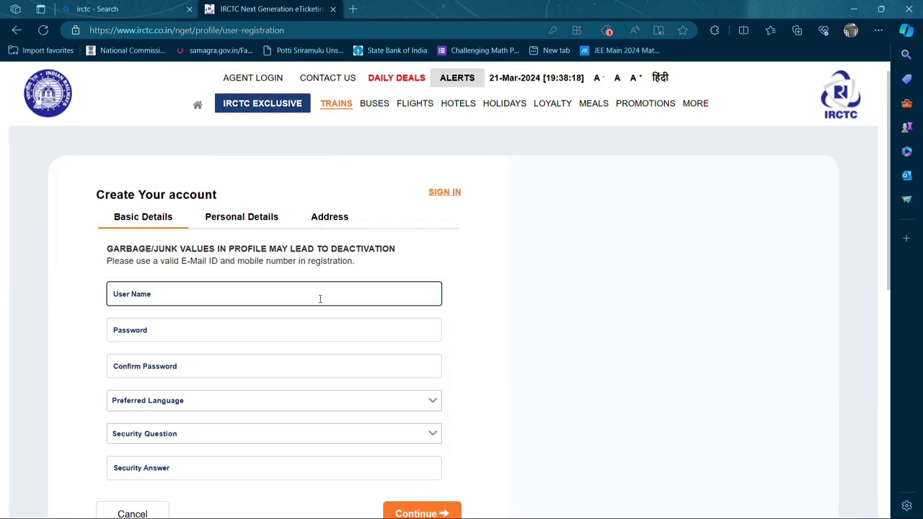
scroll(319, 298, "down", 2)
left_click(242, 202)
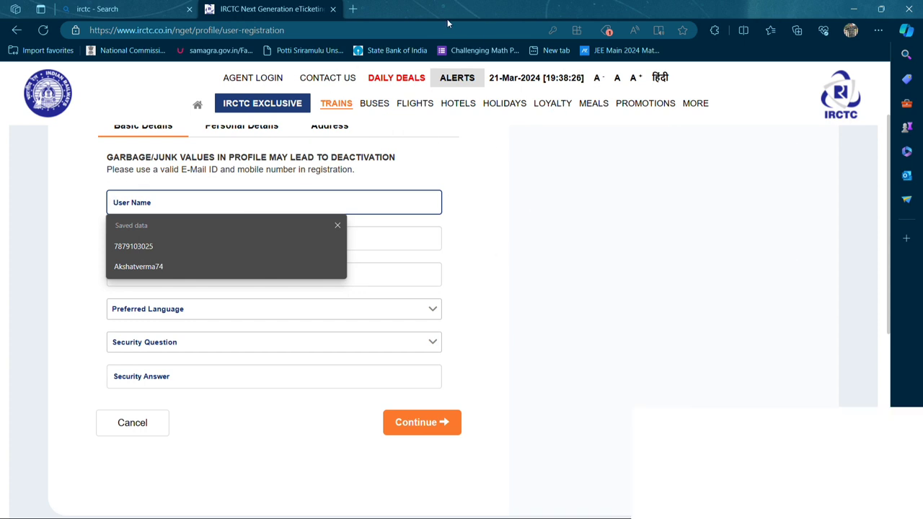
Step: Enter a new user name, trimming the autofilled suffix
left_click(152, 199)
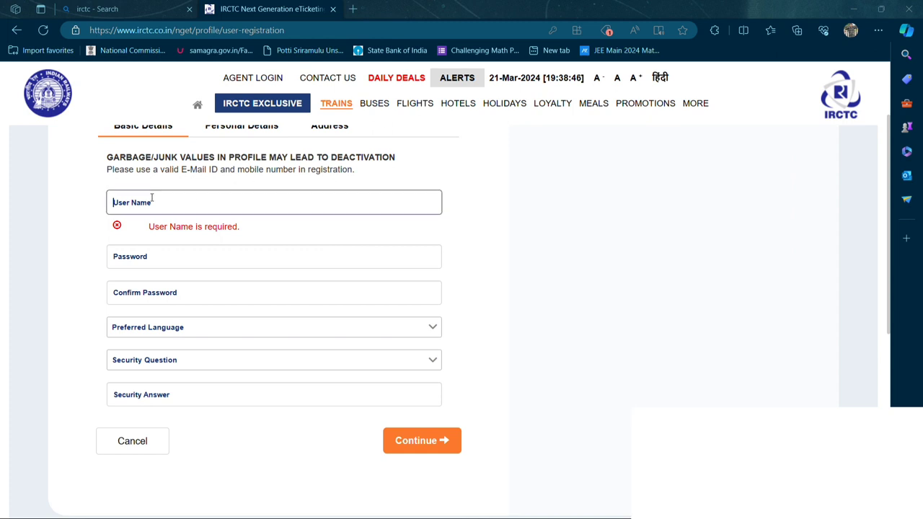
type("a")
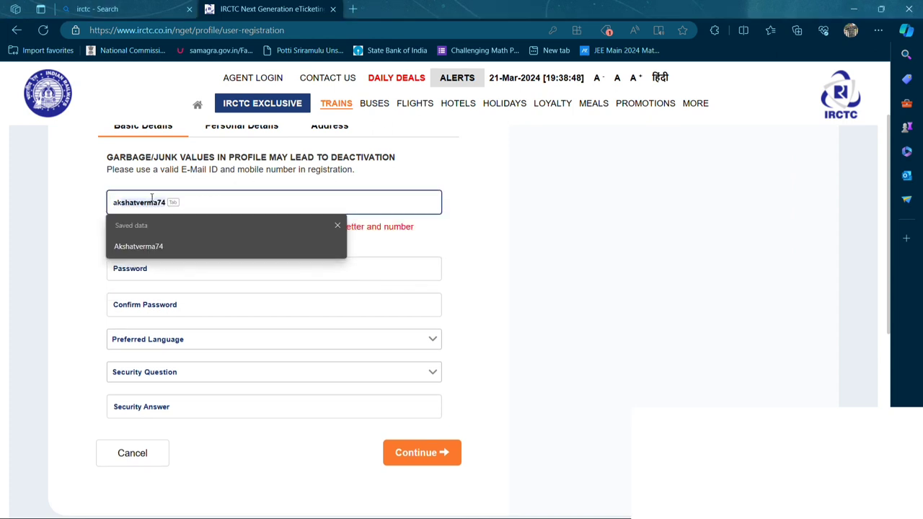
type("kshat")
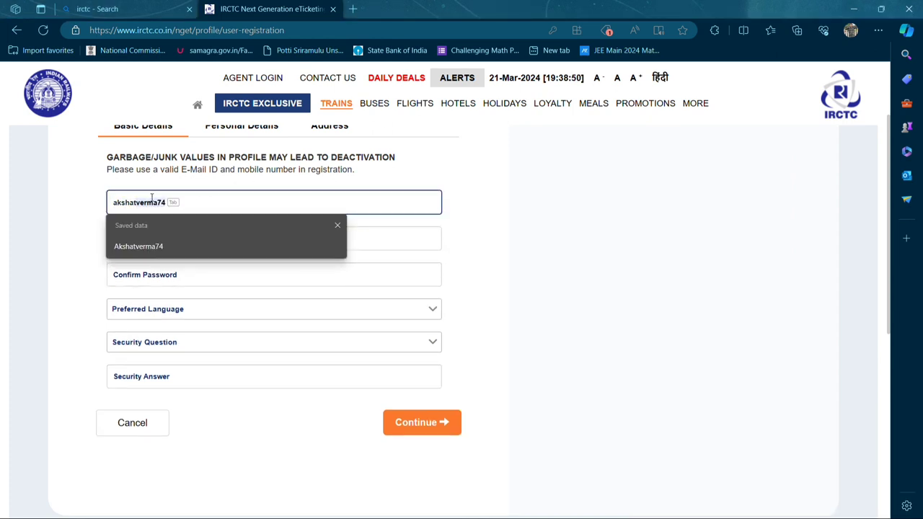
key("Down")
key("Return")
key("BackSpace")
key("BackSpace")
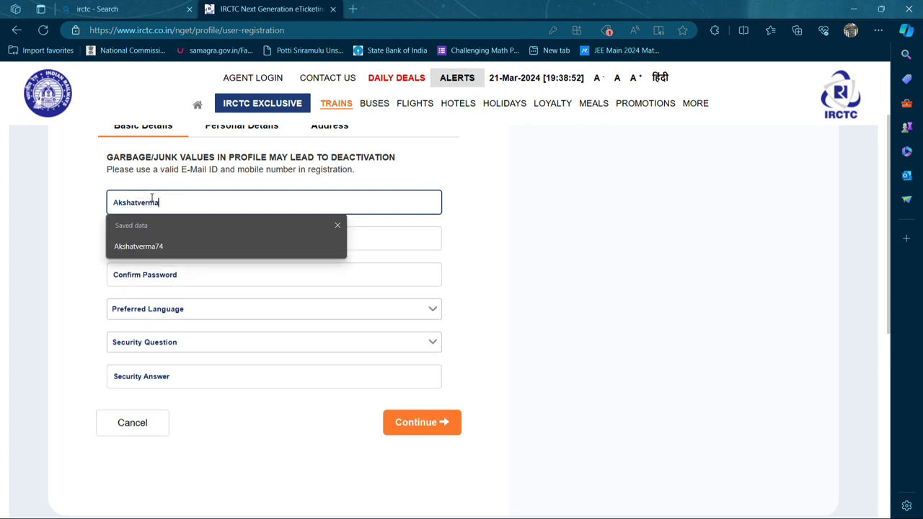
type("88")
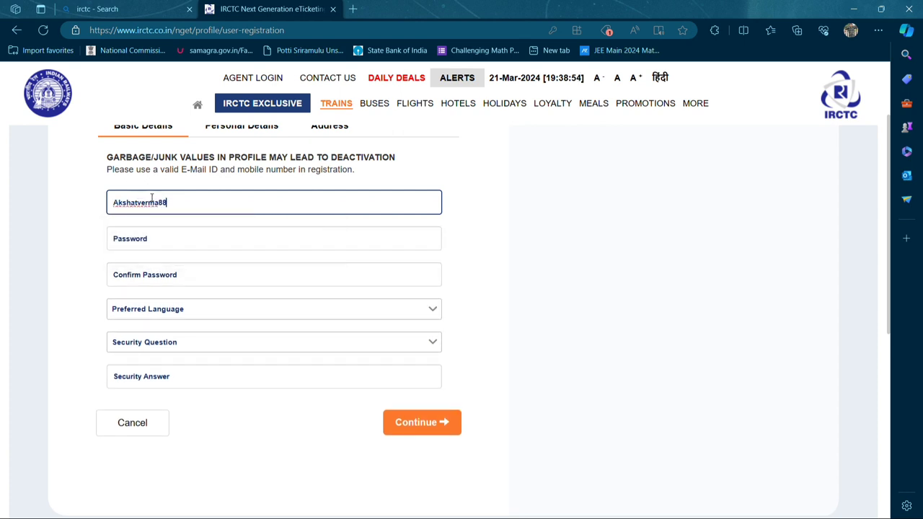
type("8")
Step: Fill in the account password and its confirmation
left_click(115, 240)
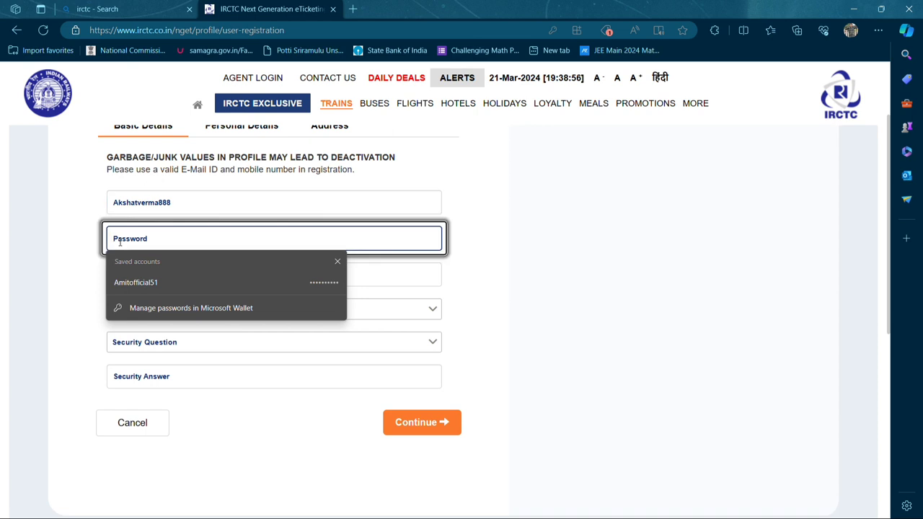
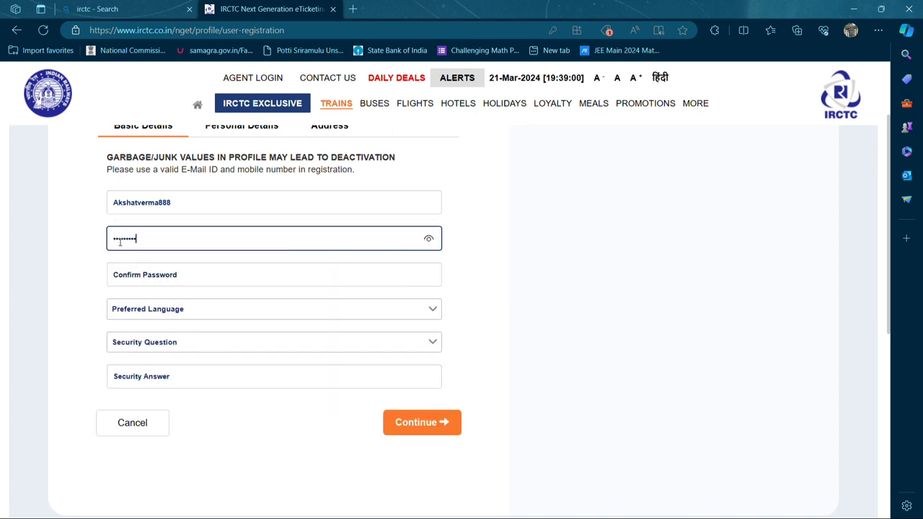
left_click(125, 267)
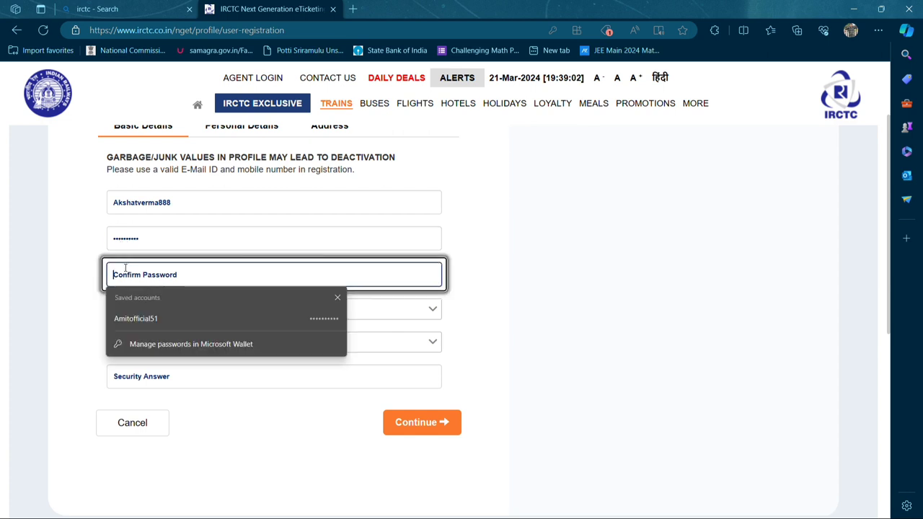
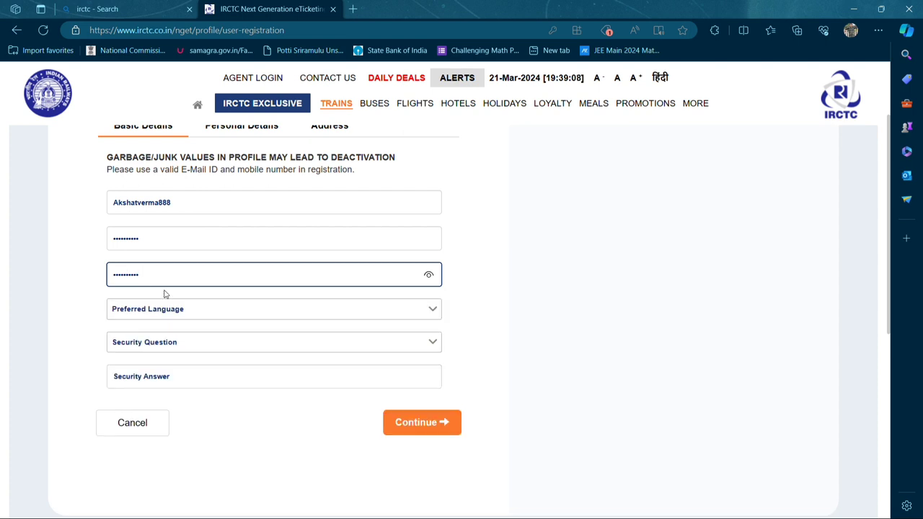
Step: Set the preferred language to English
left_click(189, 312)
left_click(189, 333)
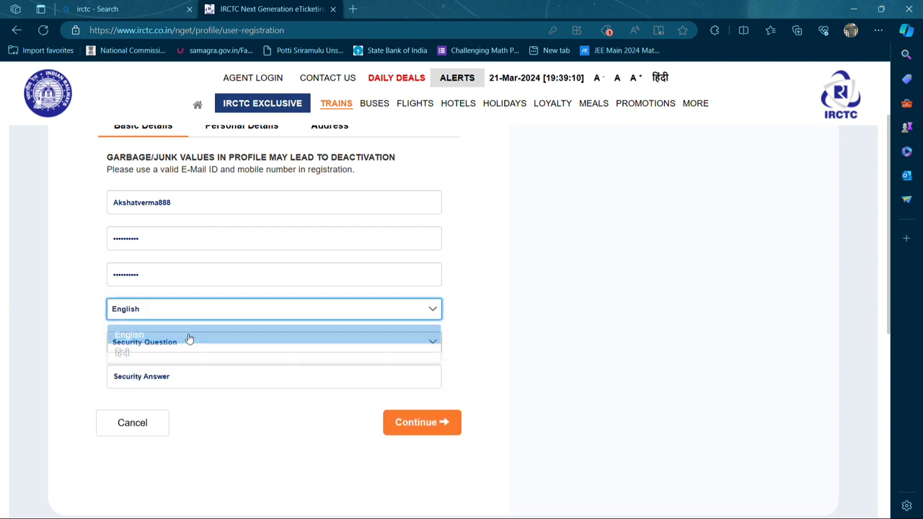
left_click(229, 341)
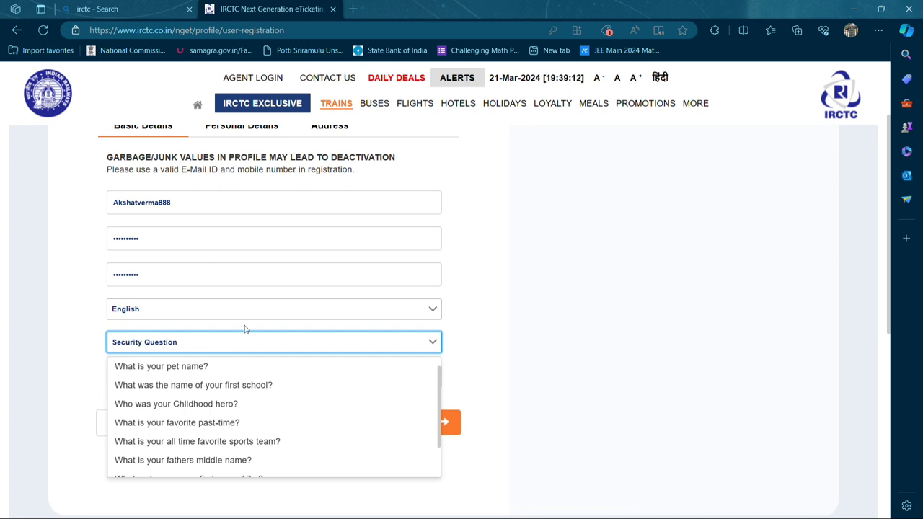
left_click(259, 317)
left_click(225, 354)
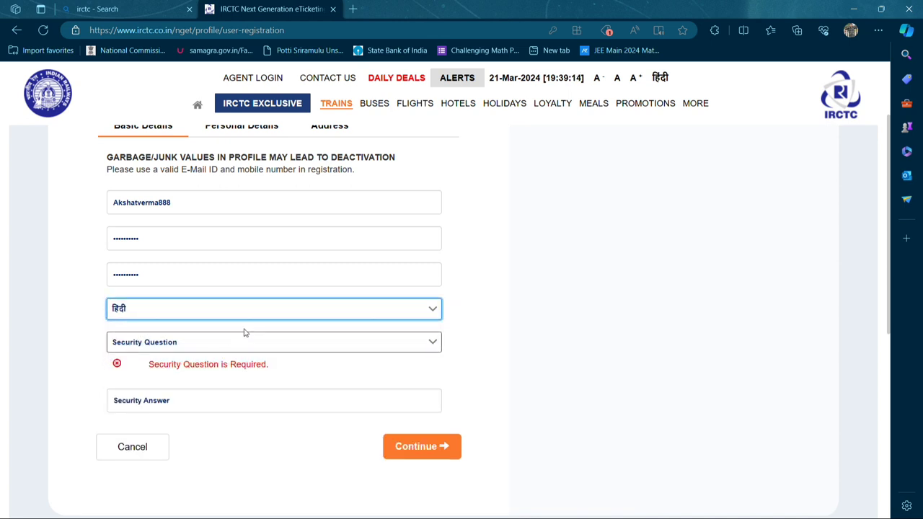
left_click(258, 317)
left_click(234, 334)
Step: Choose the first-school security question, enter its answer, and continue to Personal Details
left_click(235, 341)
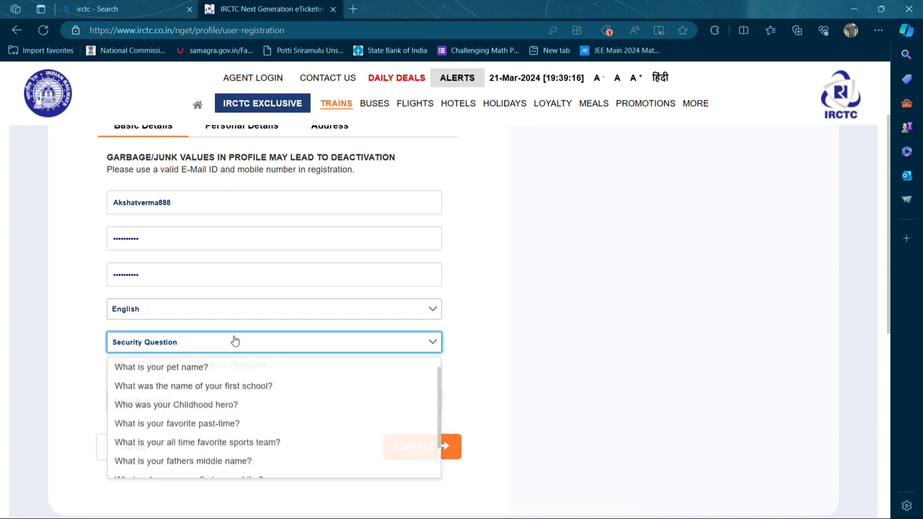
left_click(207, 386)
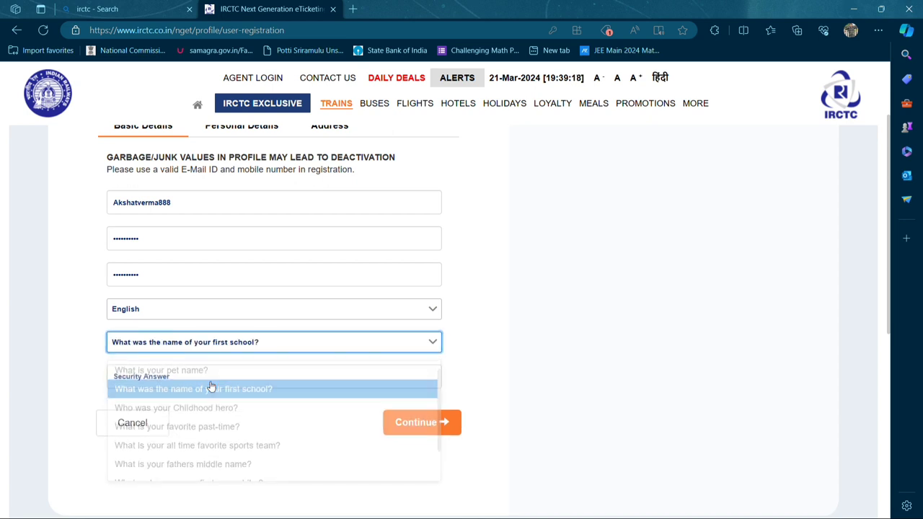
left_click(226, 374)
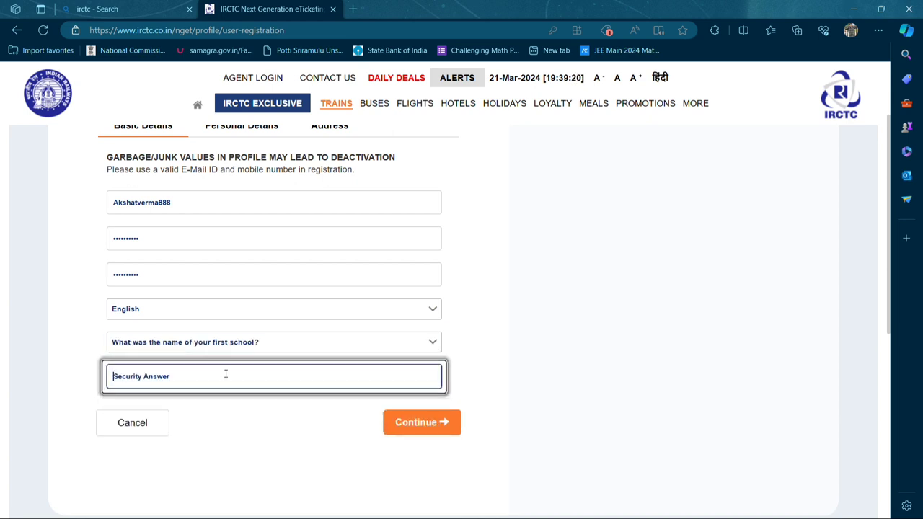
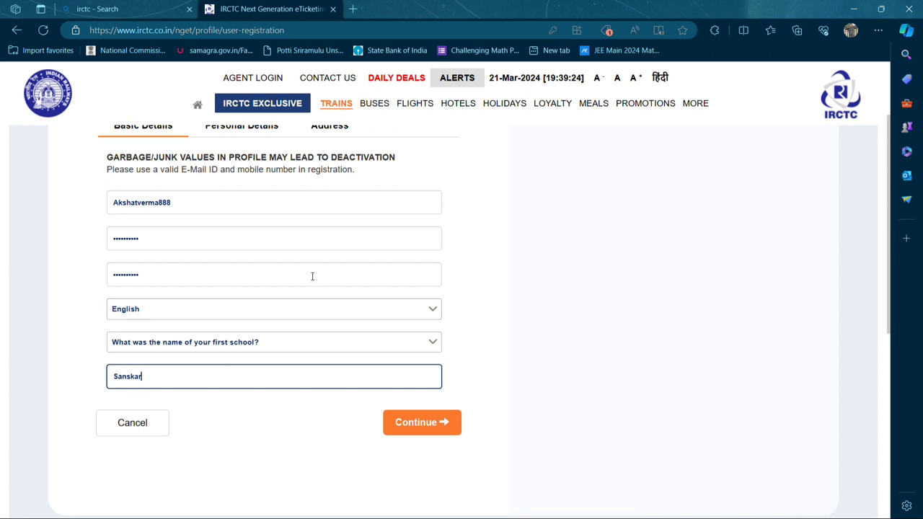
scroll(312, 276, "up", 1)
scroll(312, 280, "down", 1)
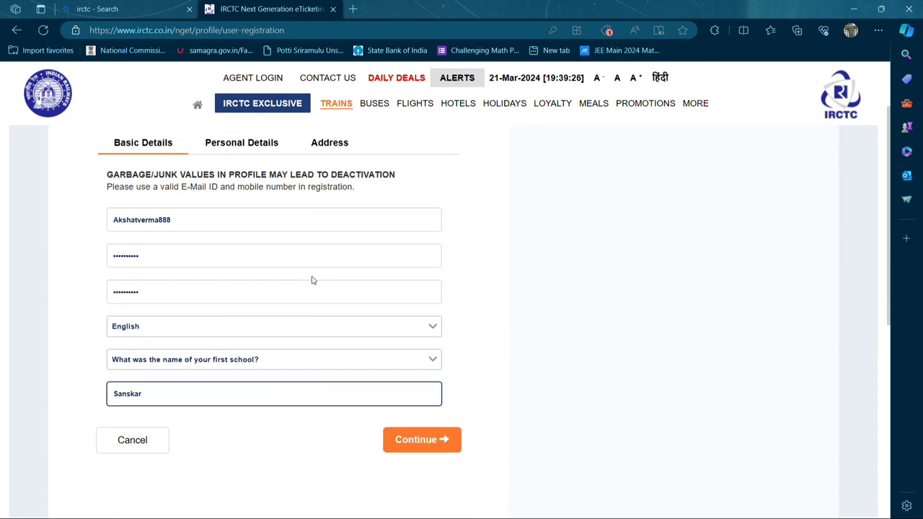
left_click(417, 442)
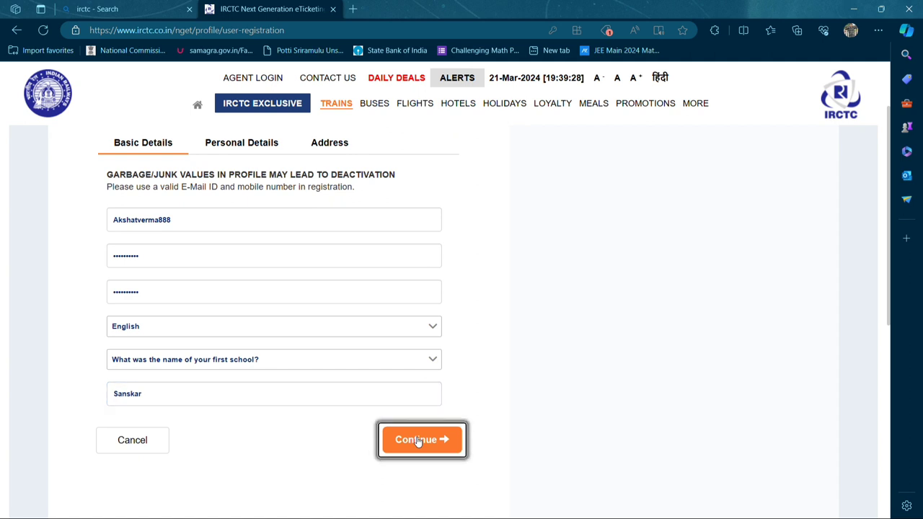
Step: Enter the user's first name and set the occupation to SELF EMPLOYED
scroll(180, 247, "up", 1)
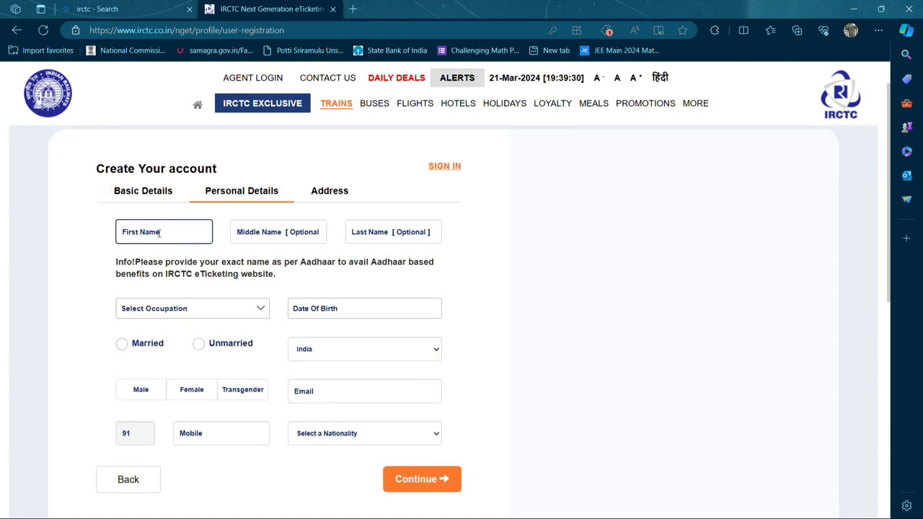
left_click(159, 232)
type("Akshat")
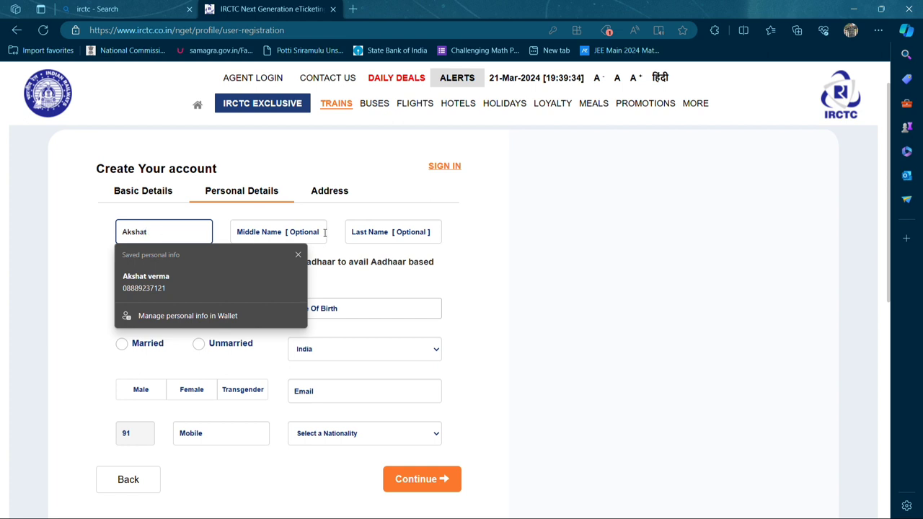
left_click(355, 239)
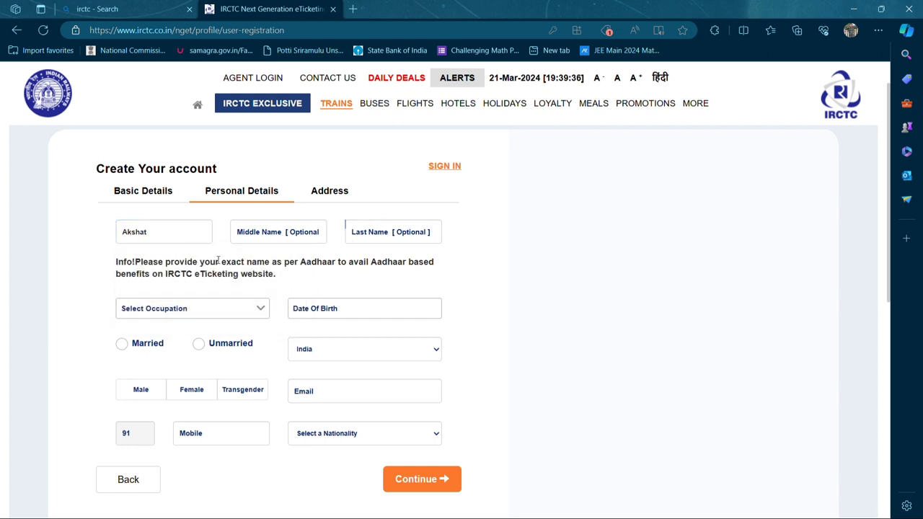
left_click(177, 308)
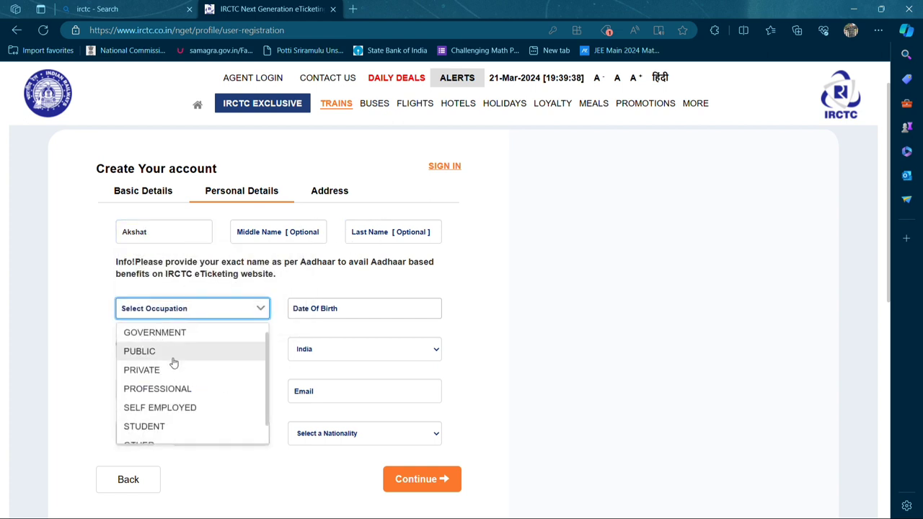
scroll(173, 362, "down", 1)
left_click(161, 399)
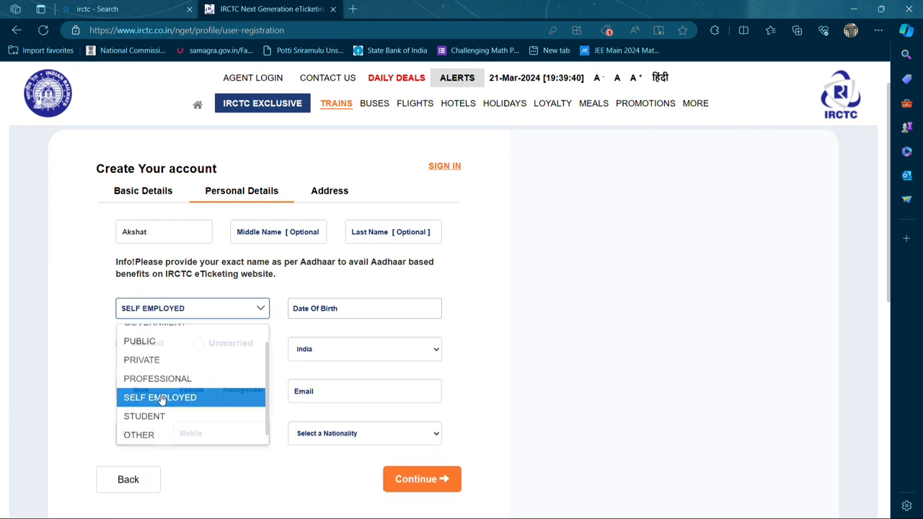
left_click(341, 309)
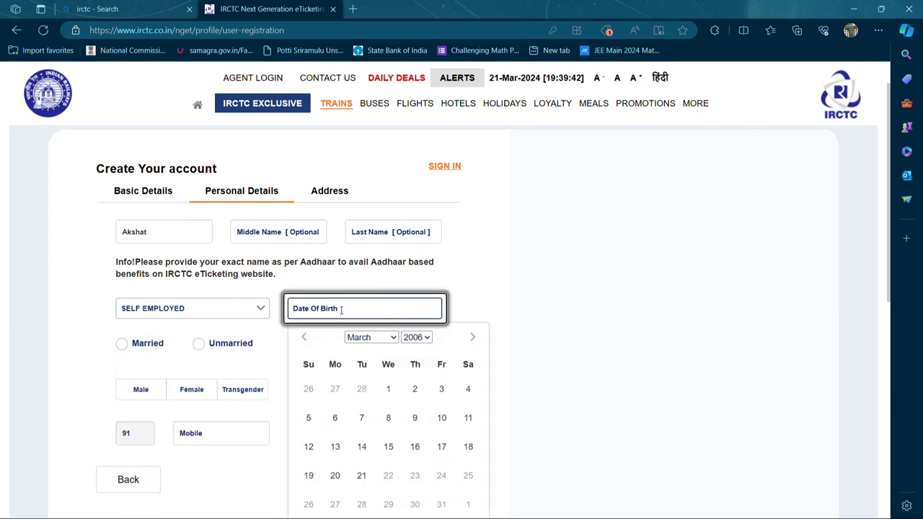
left_click(374, 338)
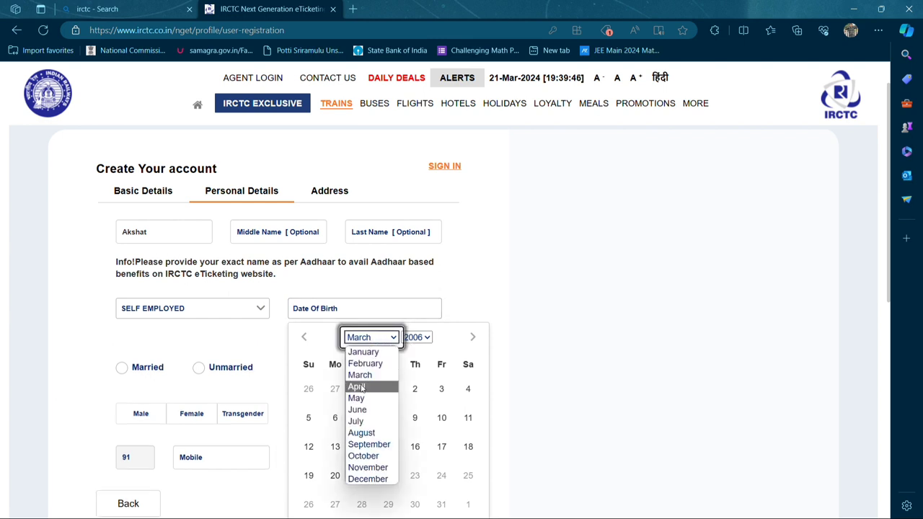
left_click(359, 431)
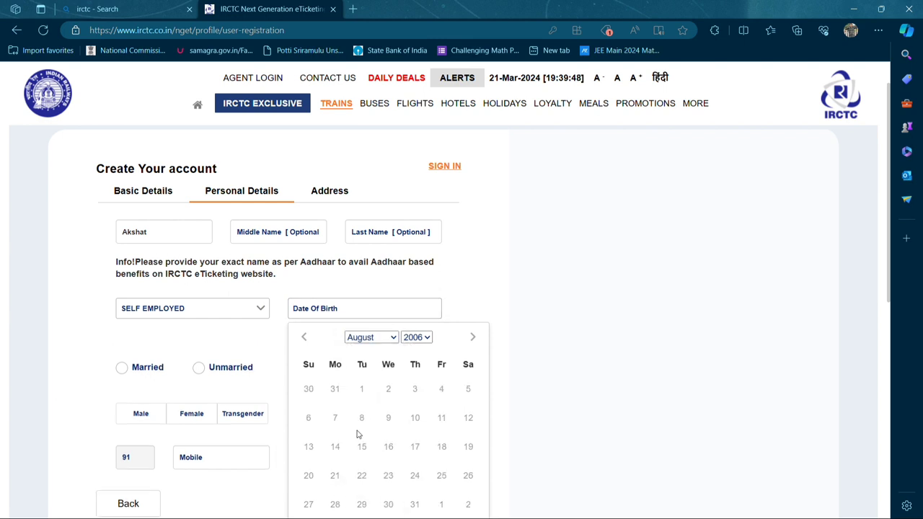
left_click(378, 342)
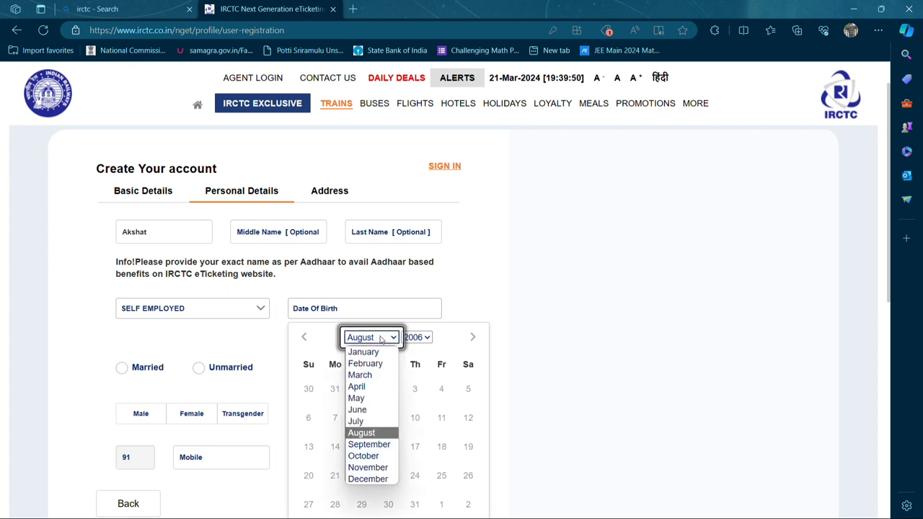
left_click(364, 422)
left_click(415, 338)
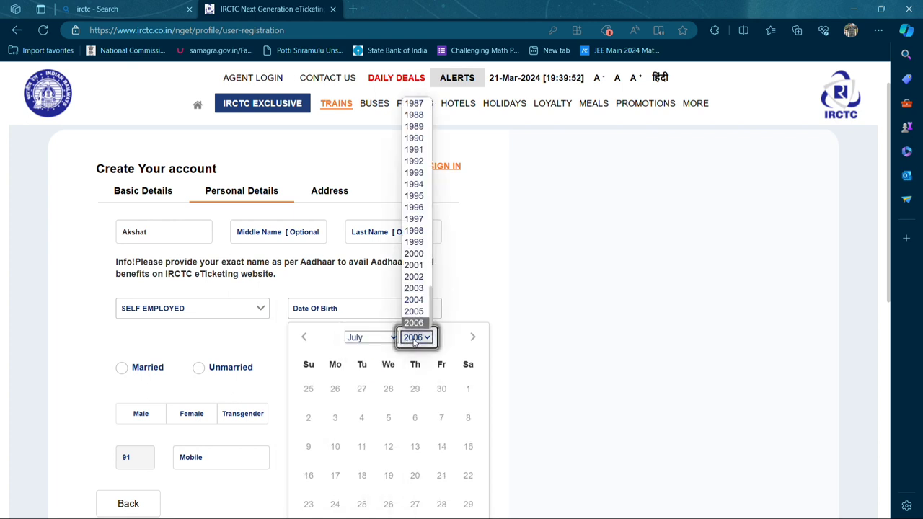
left_click(414, 312)
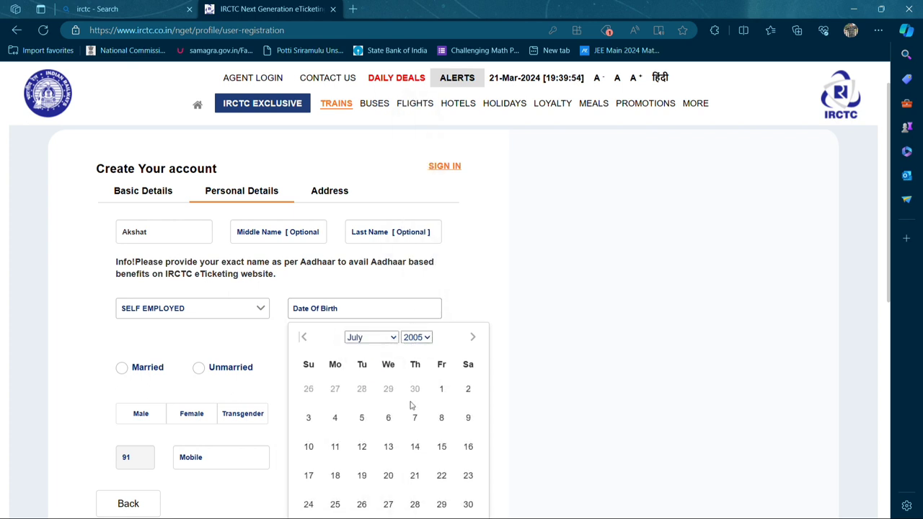
left_click(389, 477)
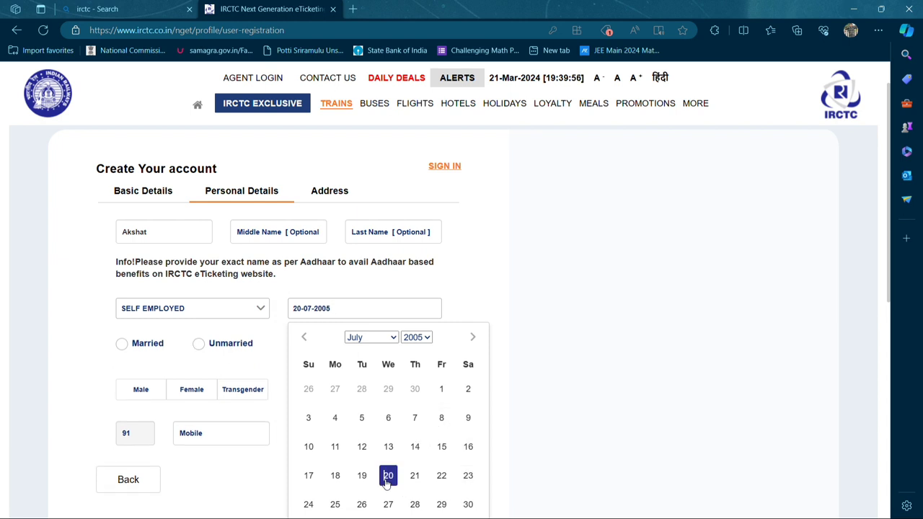
left_click(133, 344)
Step: Mark the user as Unmarried and Male, and fill the email from the browser suggestion
left_click(193, 344)
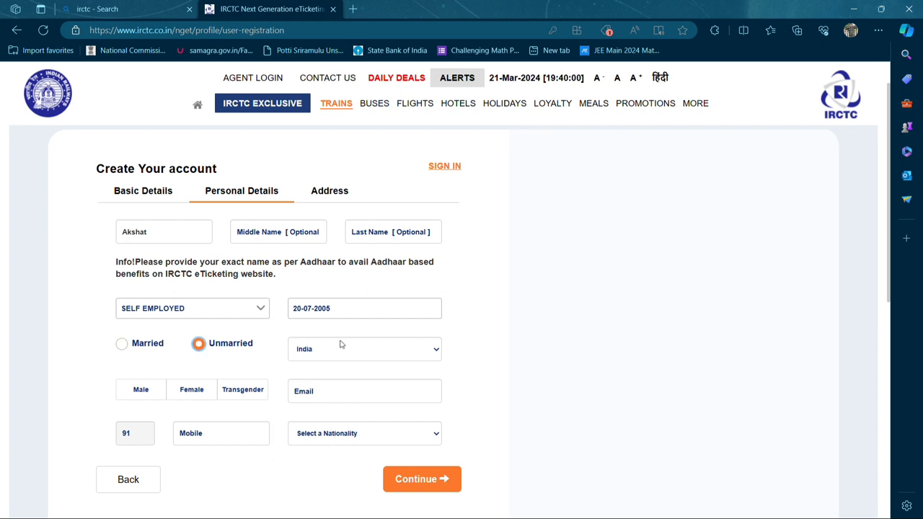
left_click(139, 385)
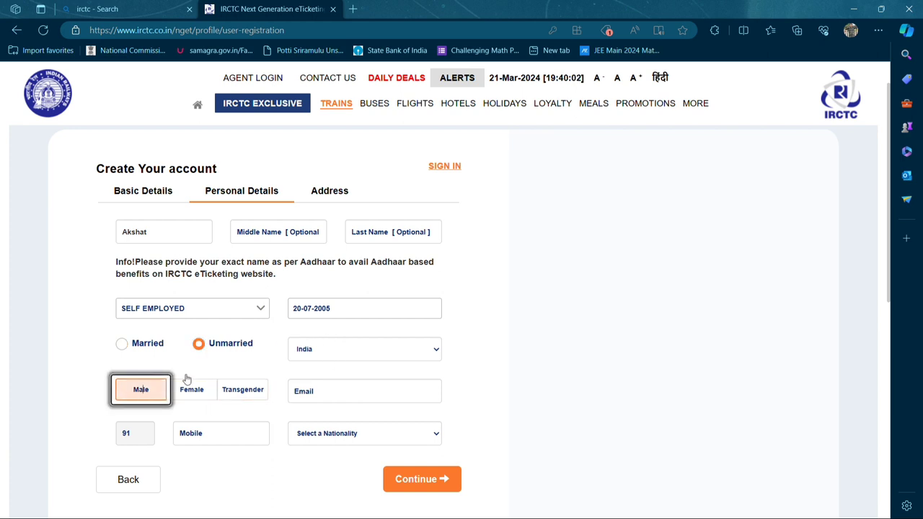
left_click(361, 401)
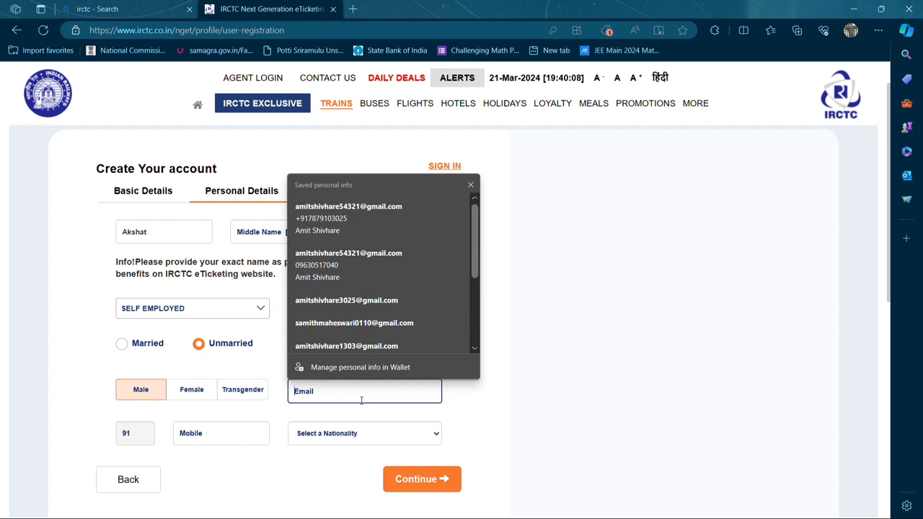
type("a")
key("BackSpace")
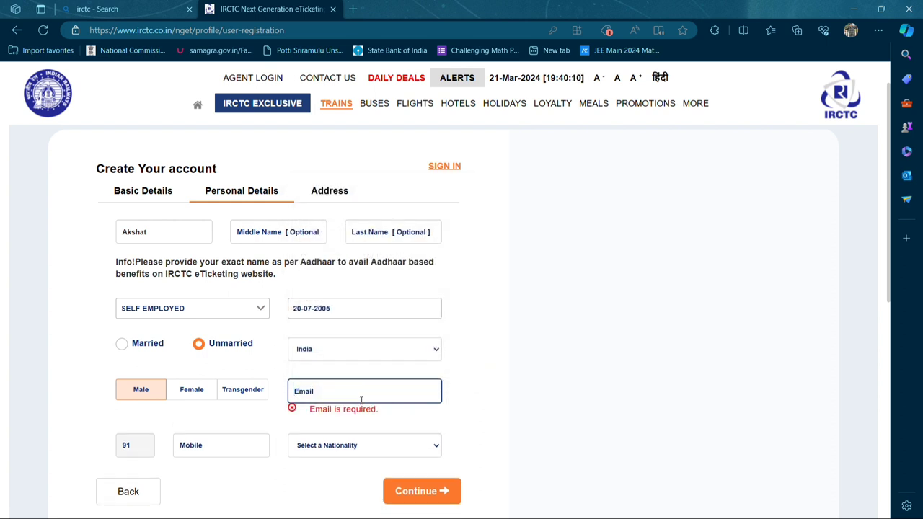
type("tech")
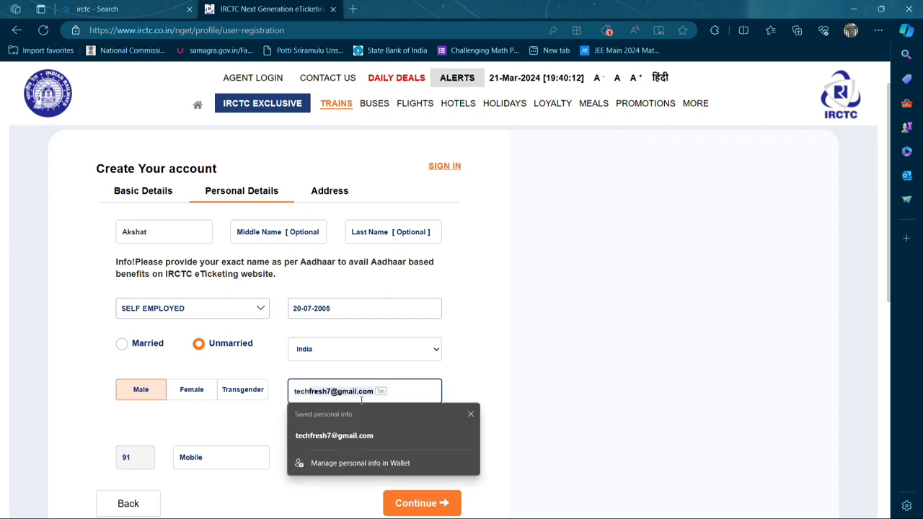
key("Tab")
Step: Fill the mobile number from saved details and set nationality to India
left_click(196, 433)
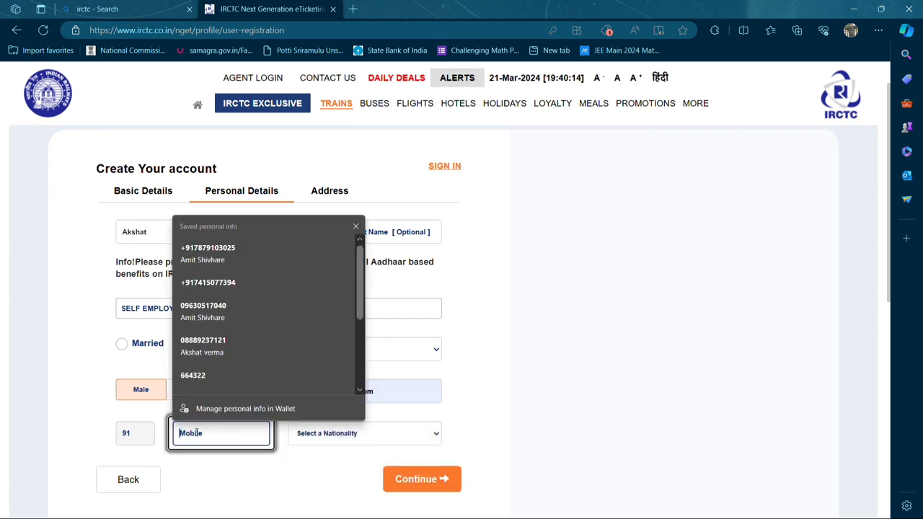
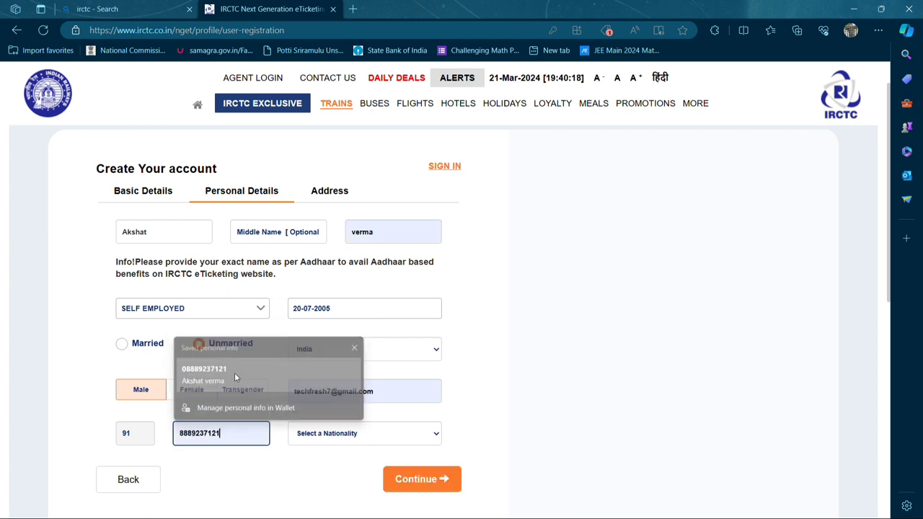
left_click(234, 373)
scroll(348, 416, "down", 1)
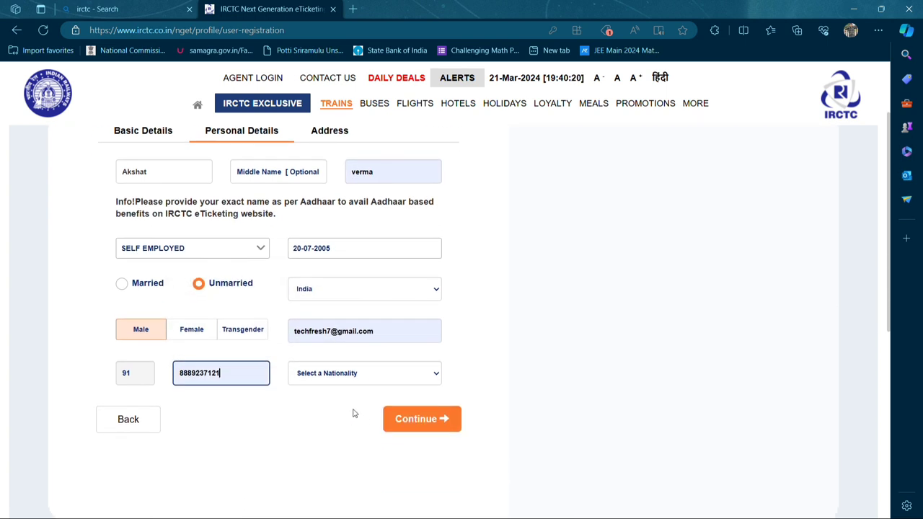
left_click(363, 378)
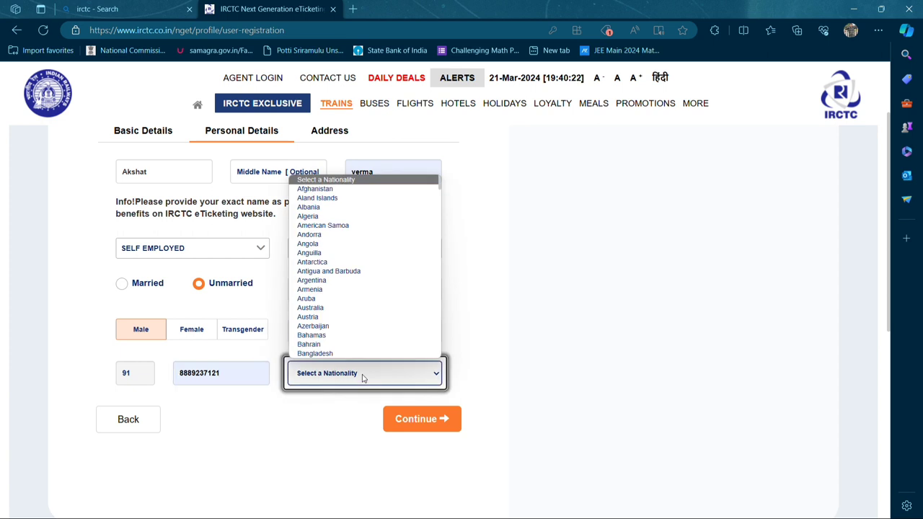
scroll(346, 339, "down", 1)
type("in")
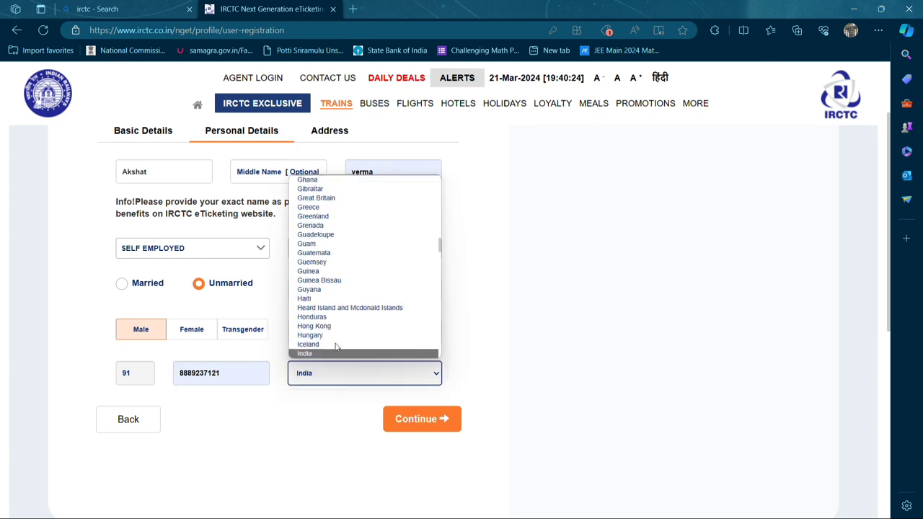
left_click(318, 355)
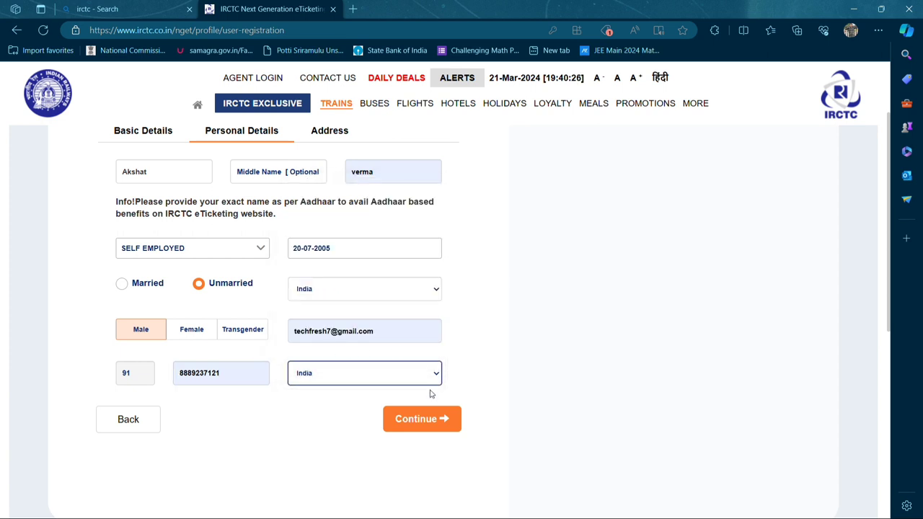
scroll(304, 369, "up", 2)
scroll(304, 369, "down", 1)
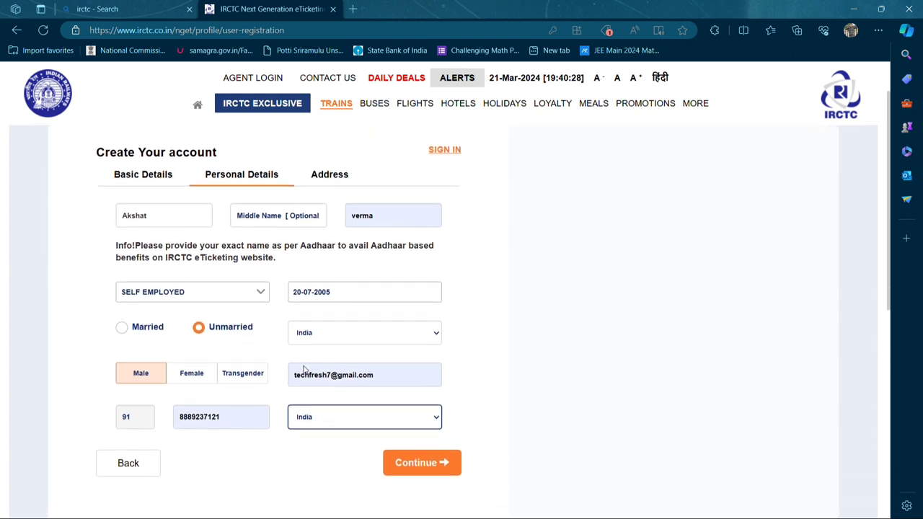
Step: Continue to the Address step and enter the residence and pin code
left_click(393, 448)
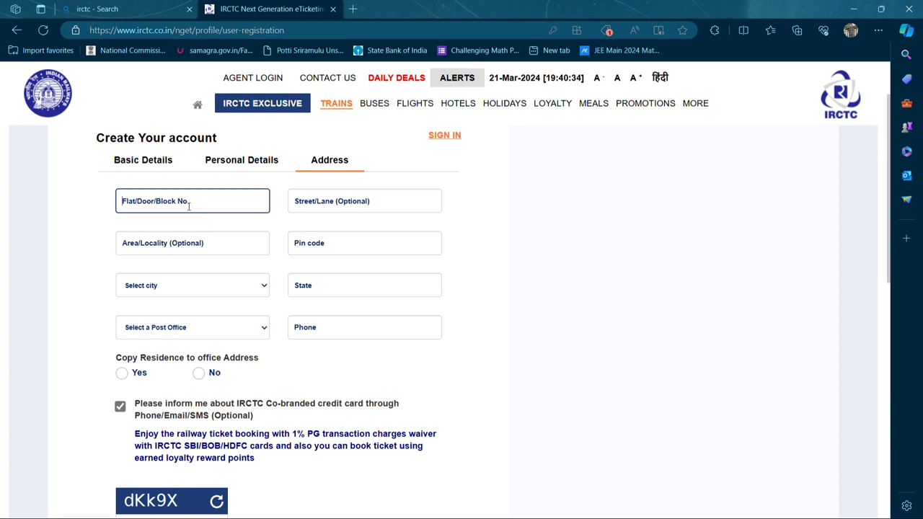
type("shivdham")
left_click(303, 243)
type("46")
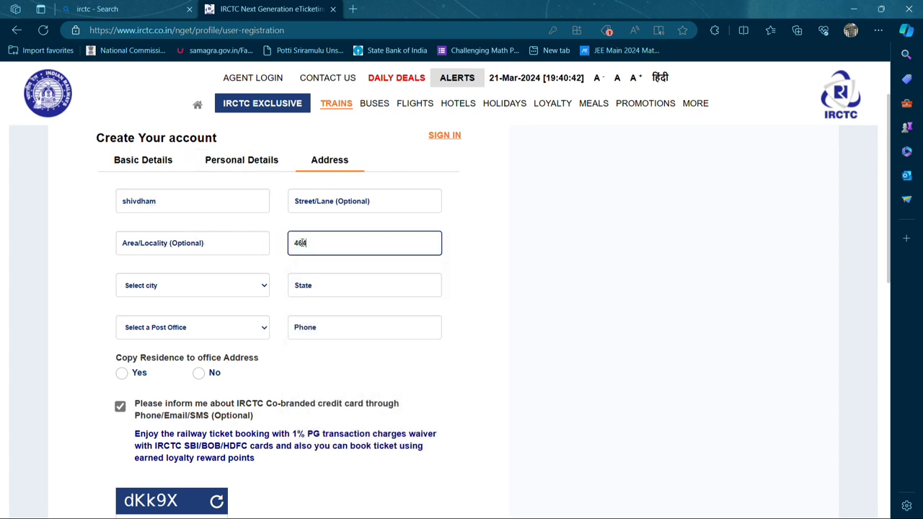
type("5683")
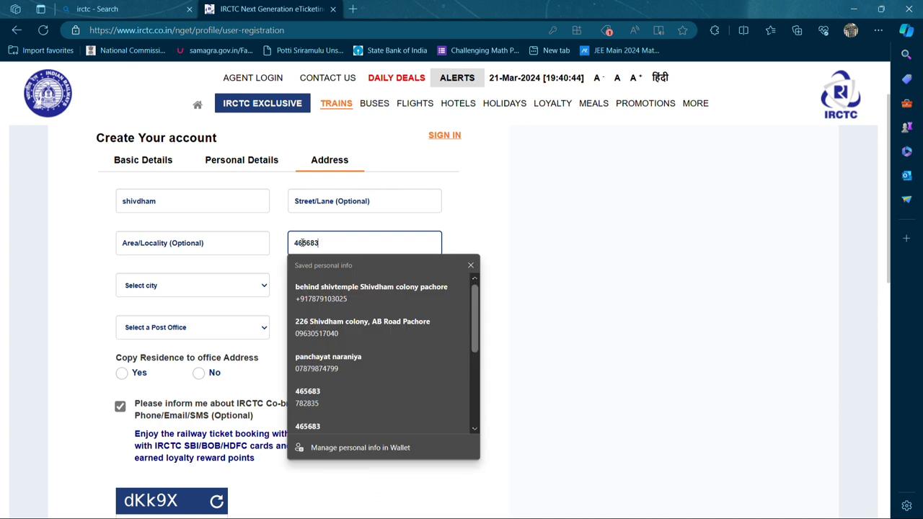
Step: Choose the city and post office, and enter the phone number
left_click(193, 286)
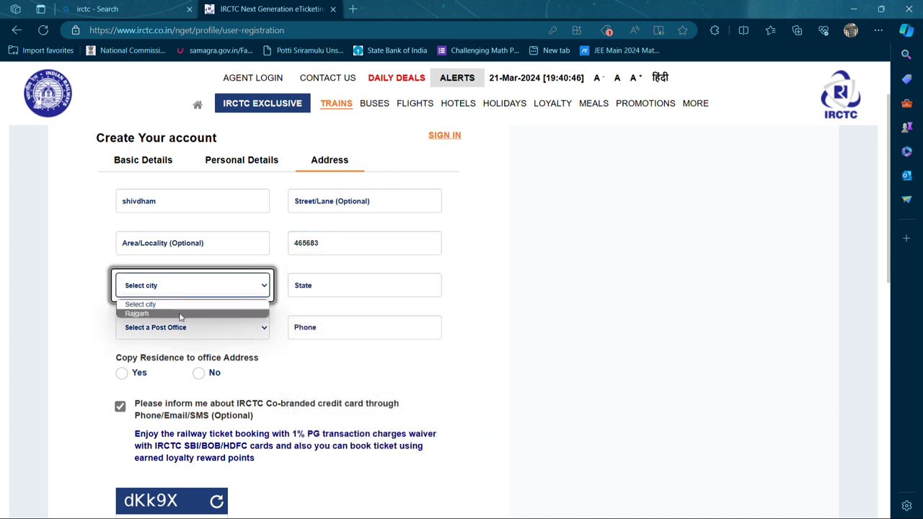
left_click(180, 315)
left_click(220, 325)
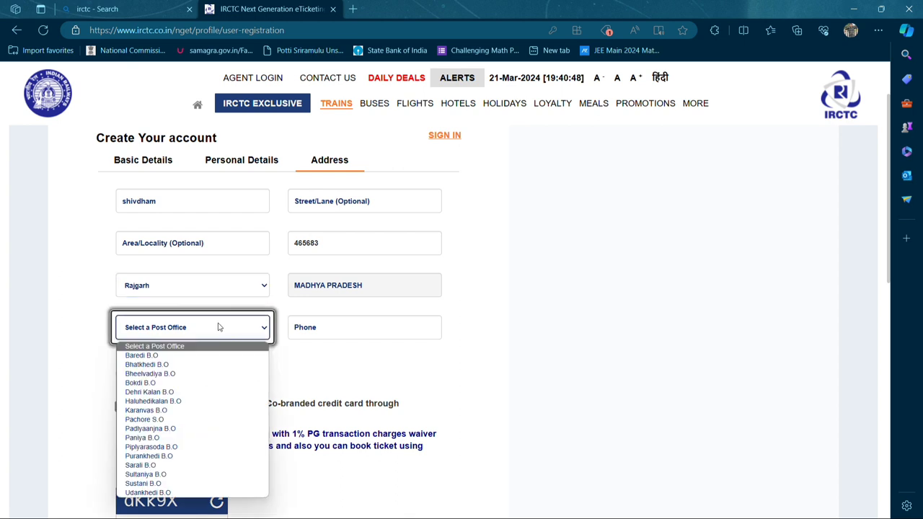
key("p")
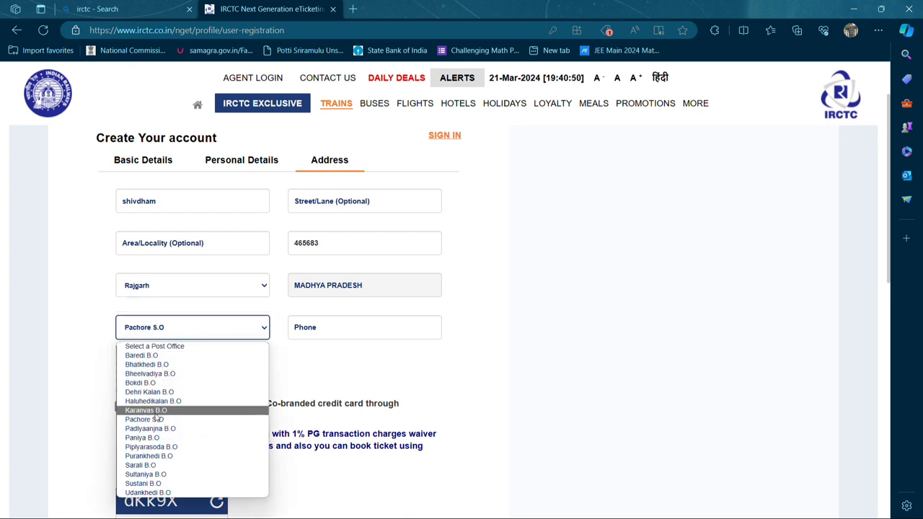
left_click(155, 418)
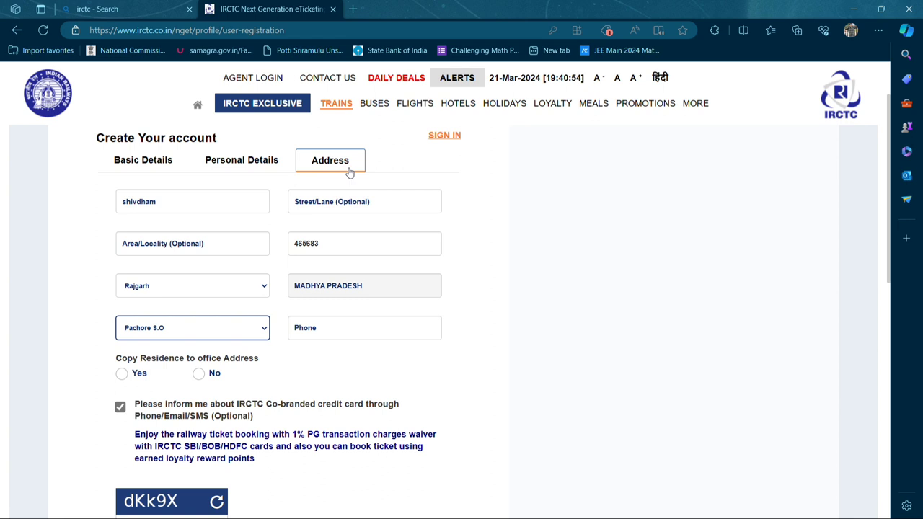
left_click(314, 329)
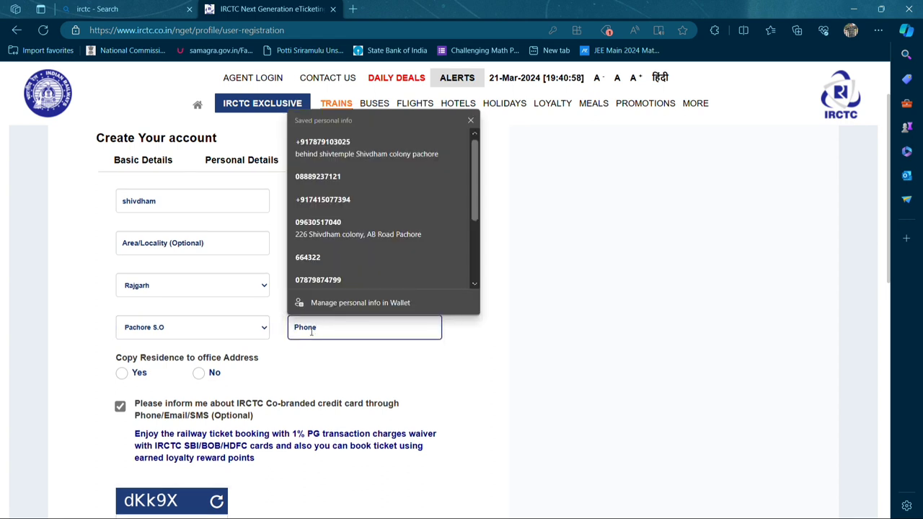
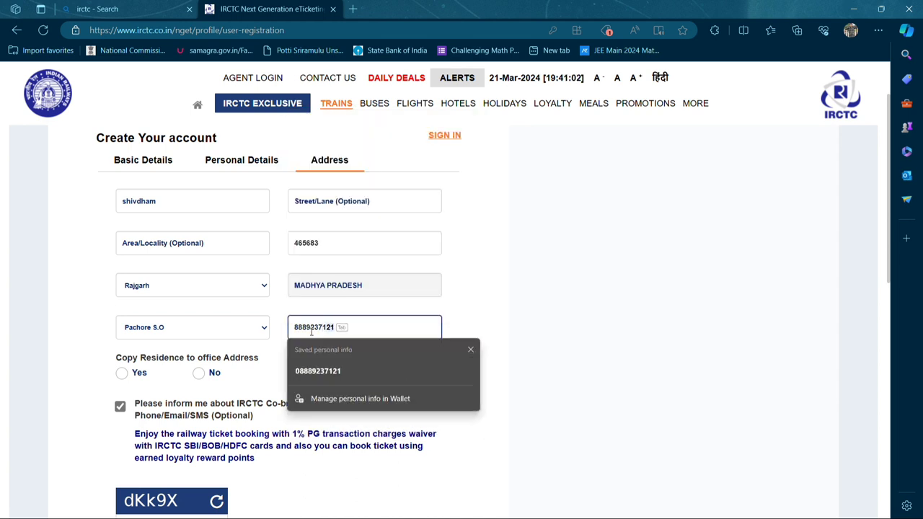
key("Escape")
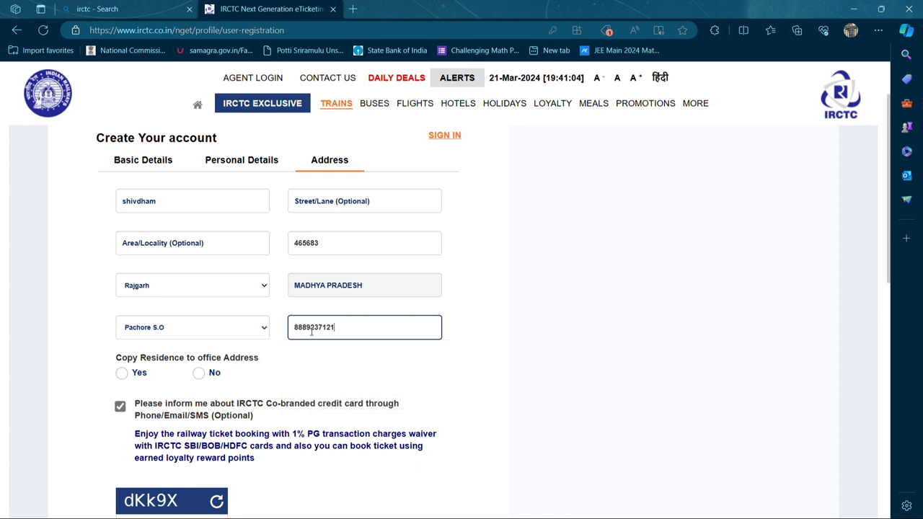
Step: Copy the residence address as office address, enter the captcha, and accept the terms
left_click(122, 373)
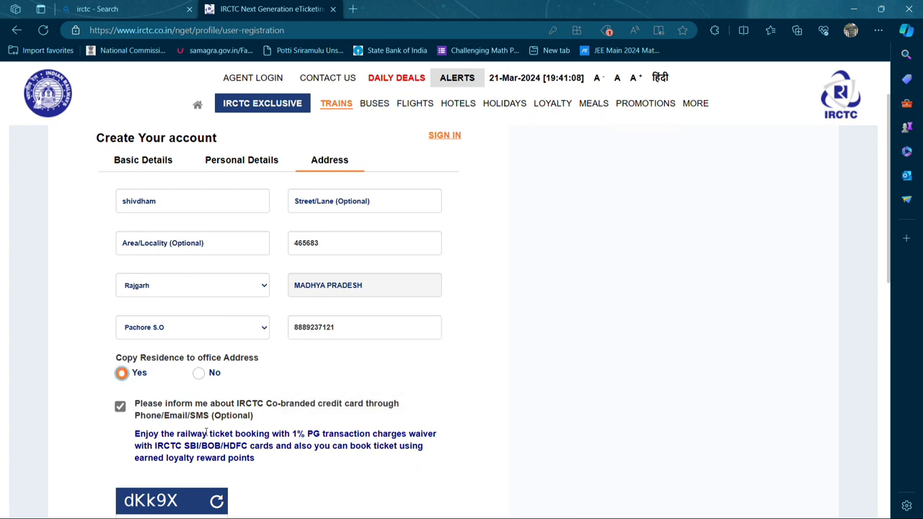
scroll(206, 431, "down", 2)
left_click(179, 423)
type("d")
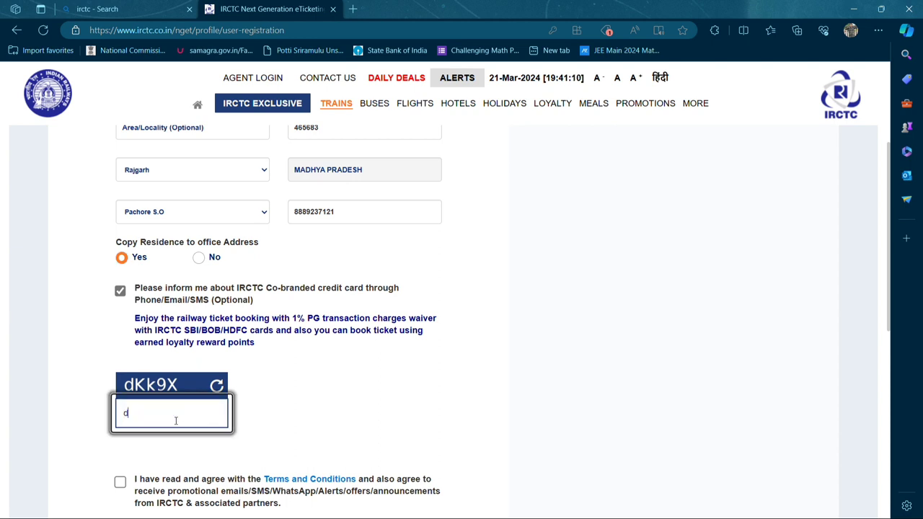
type("Kk9")
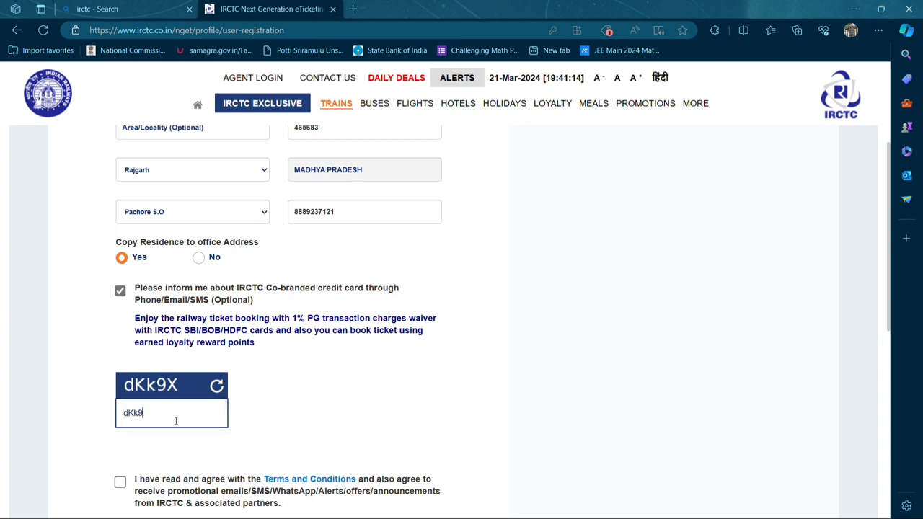
type("X")
scroll(175, 420, "down", 2)
left_click(119, 329)
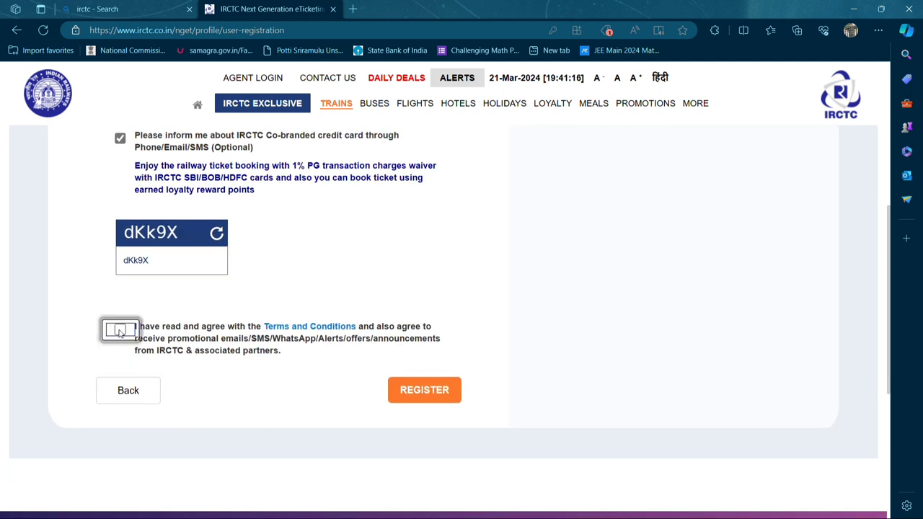
Step: Submit the registration and confirm the email and mobile details
scroll(353, 261, "up", 4)
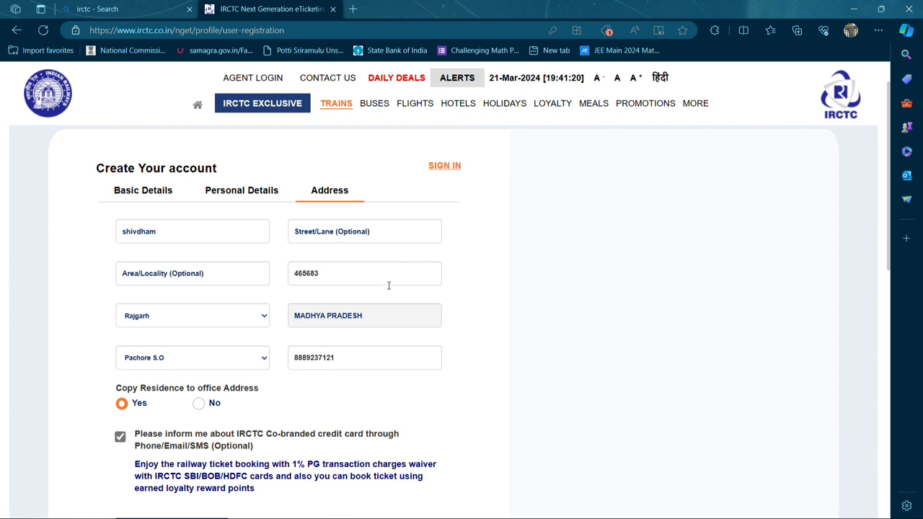
scroll(353, 360, "down", 1)
scroll(348, 359, "down", 2)
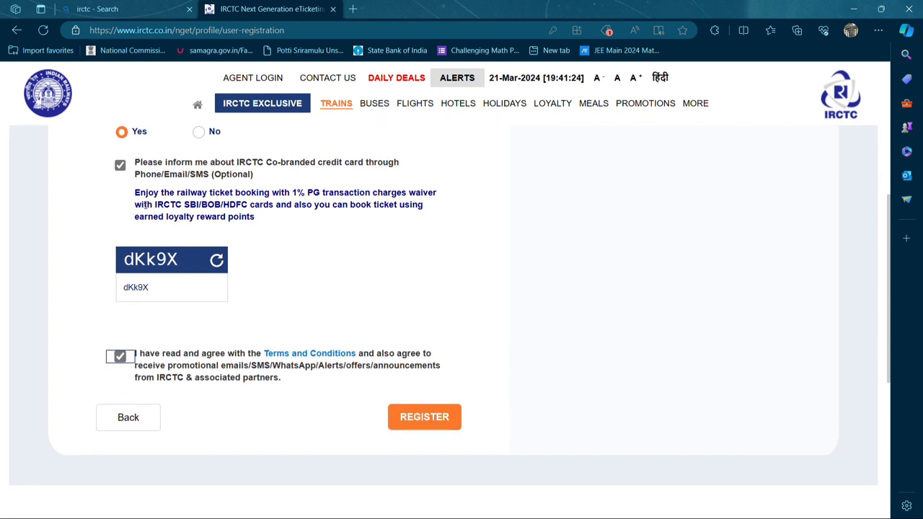
left_click(406, 416)
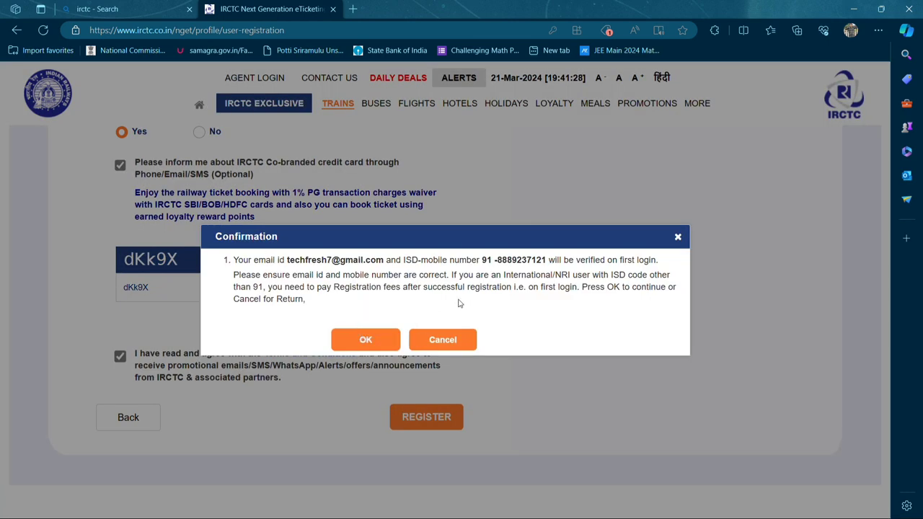
left_click(344, 336)
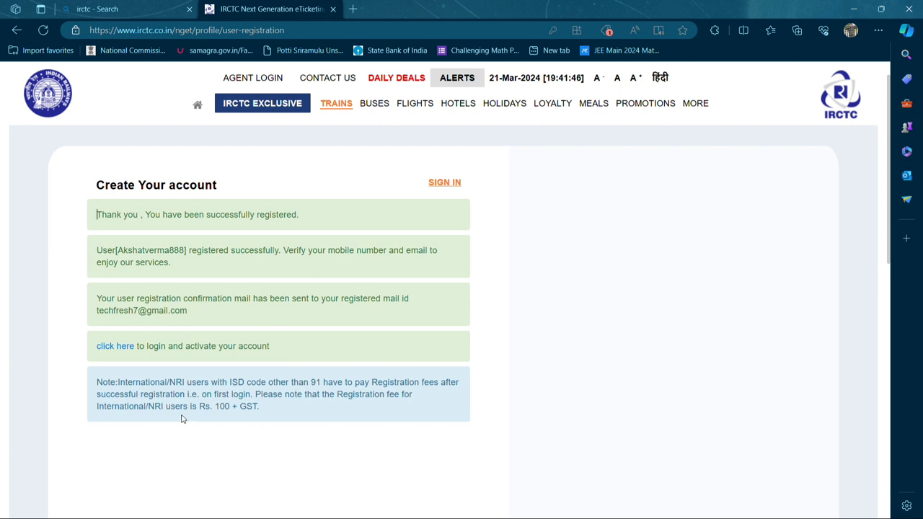
Step: Scroll up to review the registration confirmation messages and the login link
scroll(231, 244, "up", 1)
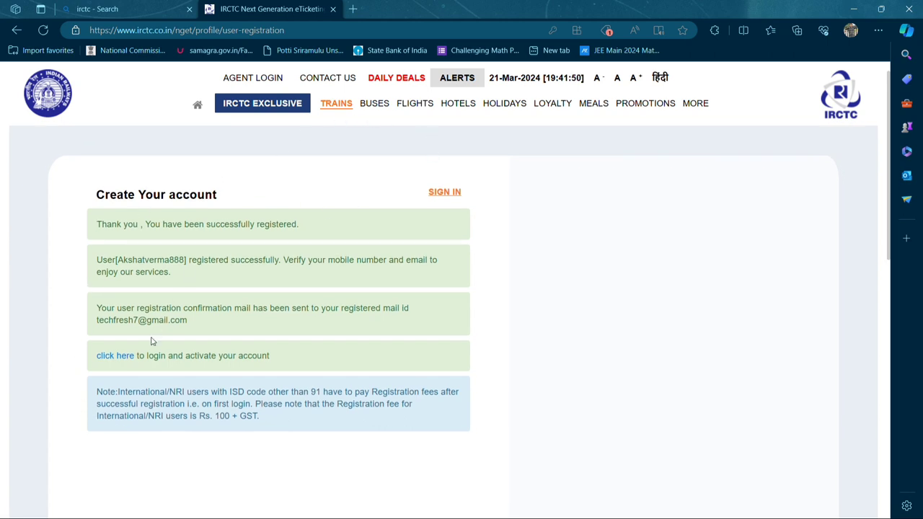
Step: Sign in to the new account with its user name, corrected password and the login captcha
left_click(115, 355)
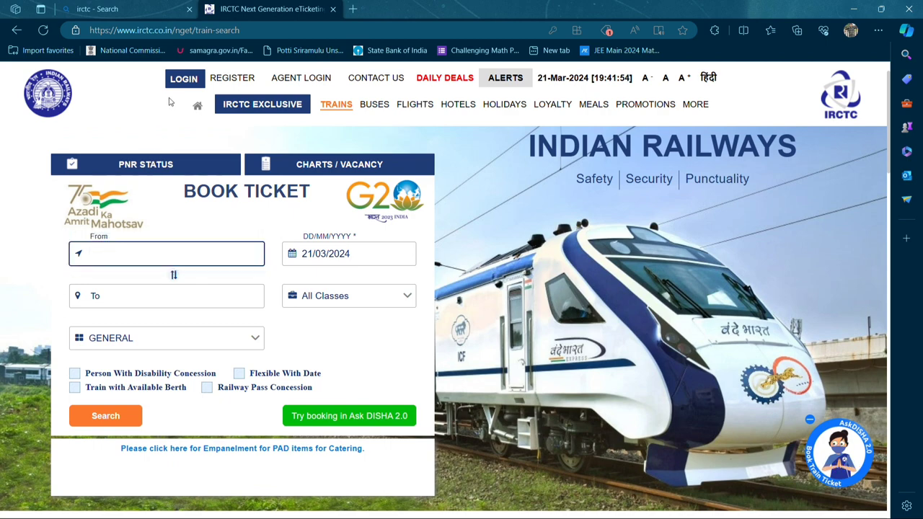
left_click(183, 79)
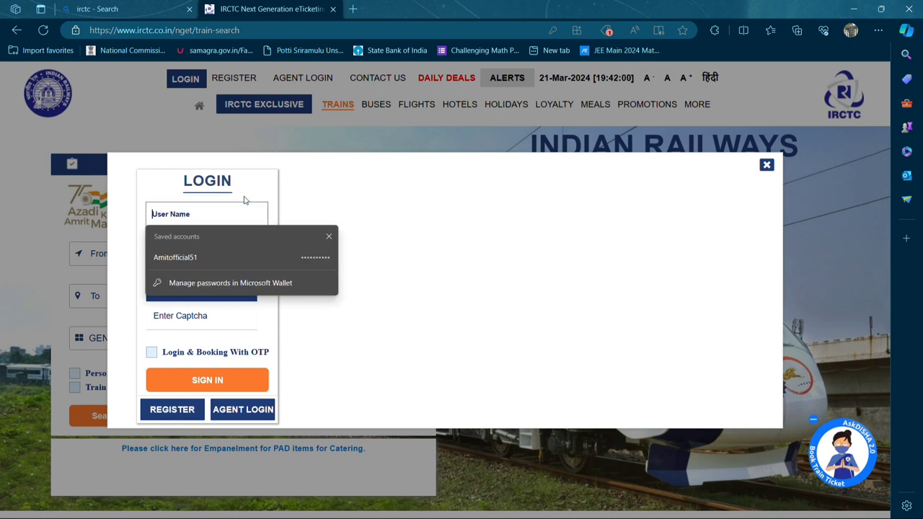
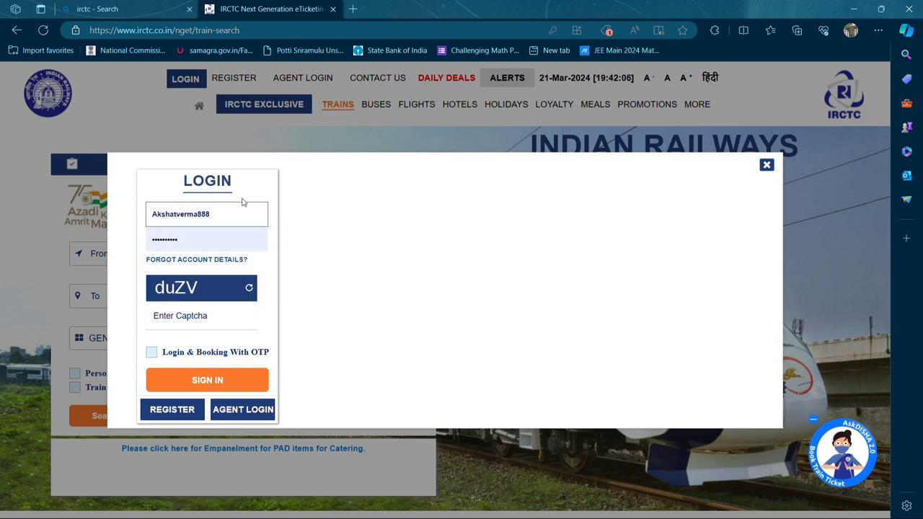
left_click(211, 238)
key("BackSpace")
key("BackSpace")
key("BackSpace")
key("BackSpace")
key("BackSpace")
key("BackSpace")
key("BackSpace")
key("BackSpace")
key("BackSpace")
key("BackSpace")
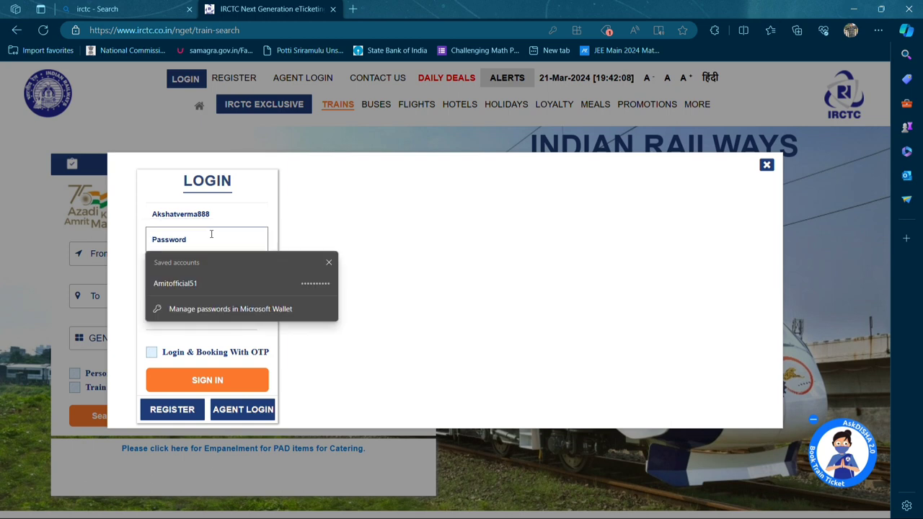
type("a")
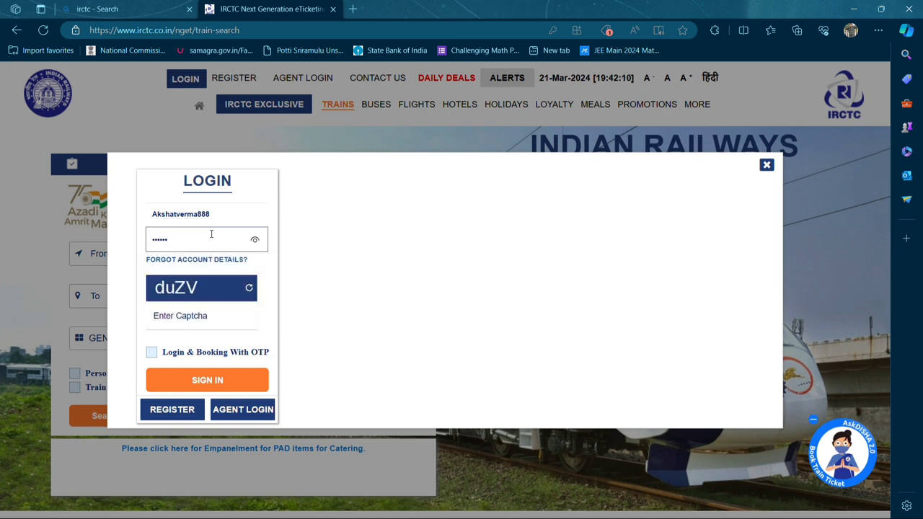
type("a")
left_click(201, 305)
type("du")
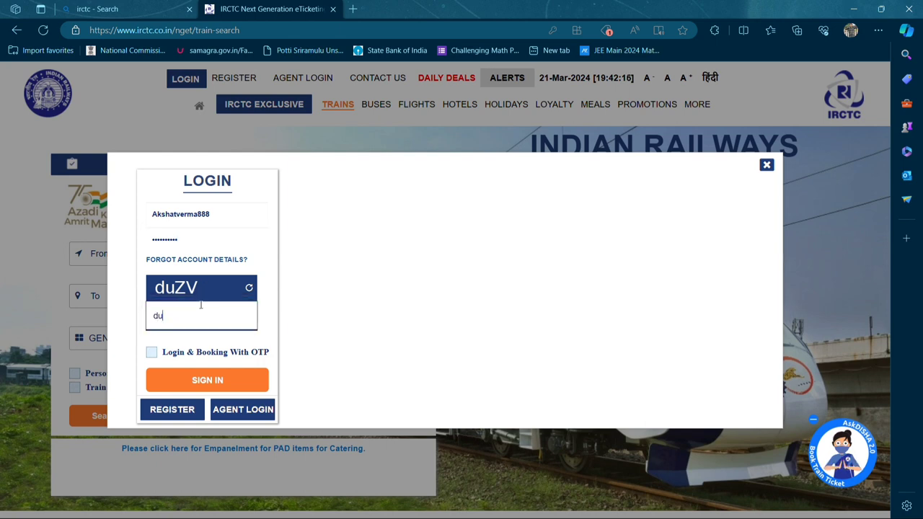
type("ZV")
left_click(192, 378)
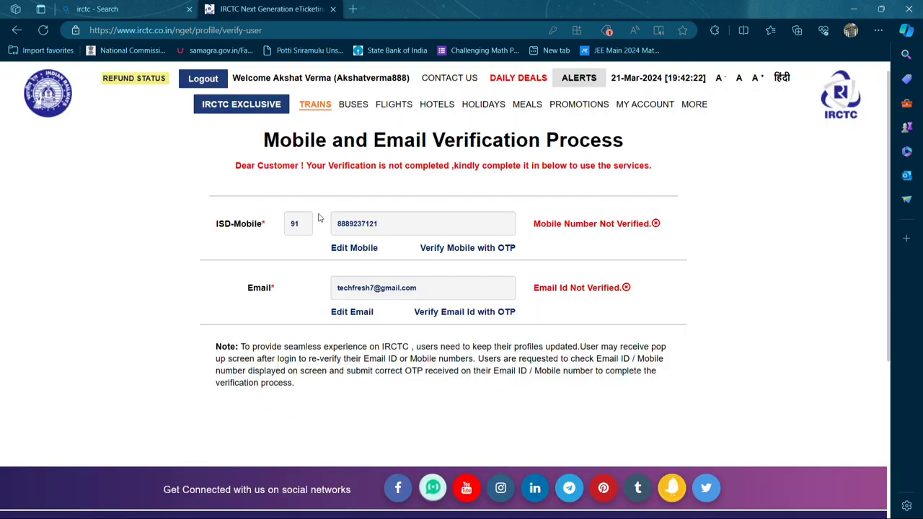
Step: Verify the mobile number with the received OTP, then request the email verification OTP
left_click(447, 248)
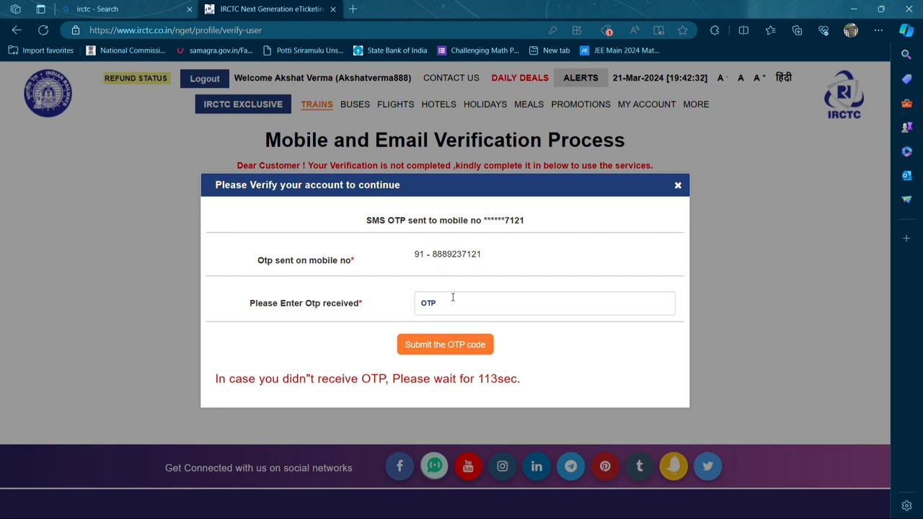
left_click(447, 301)
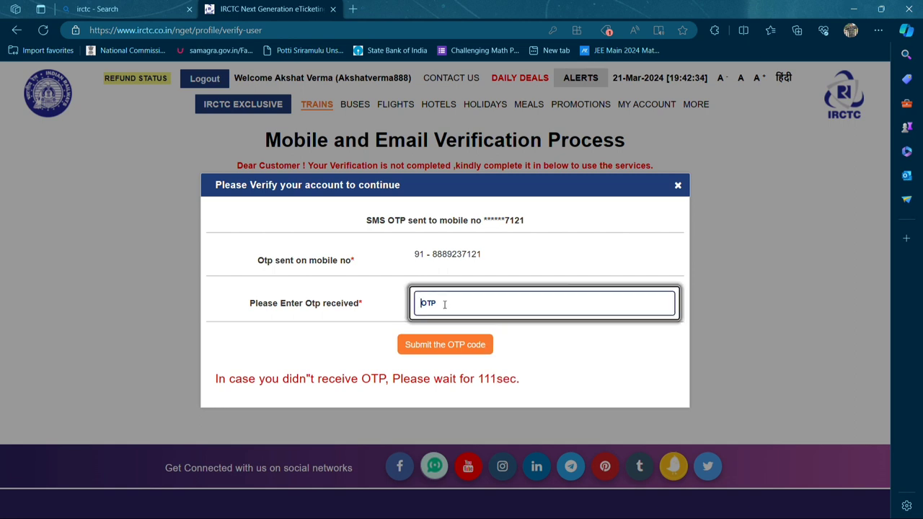
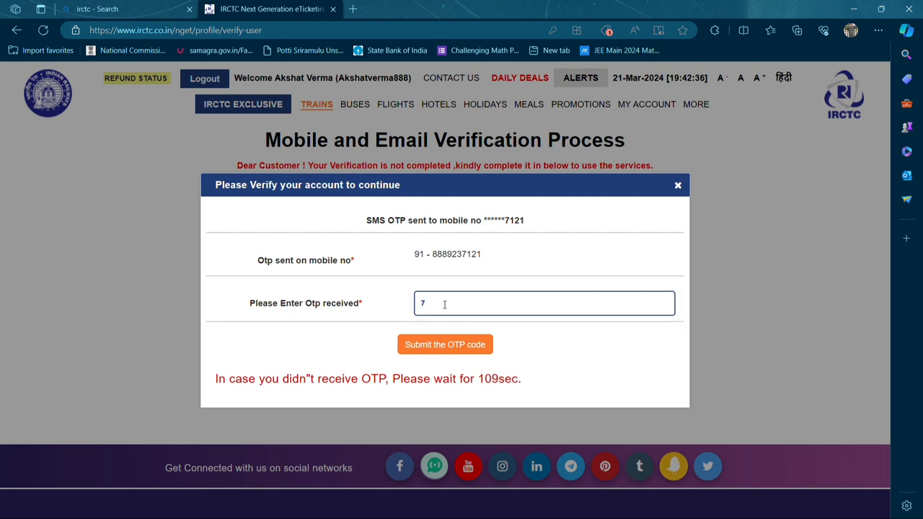
left_click(457, 344)
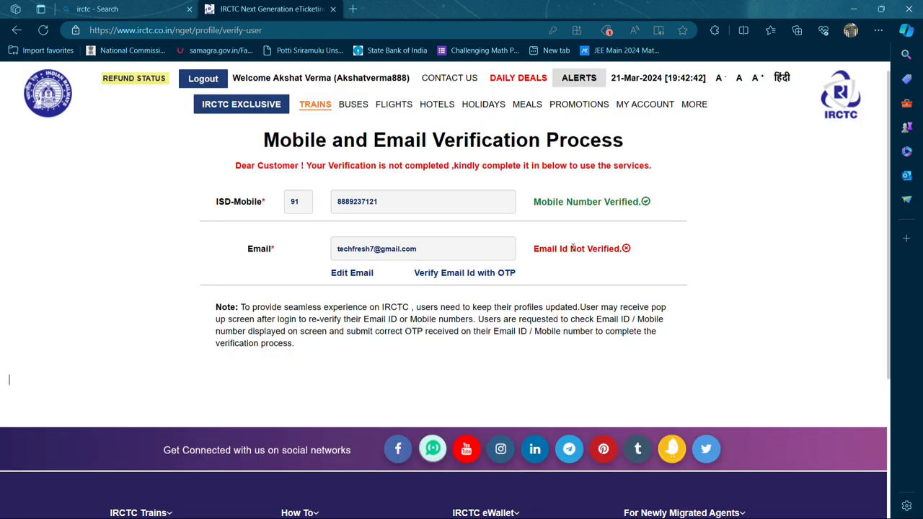
left_click(453, 272)
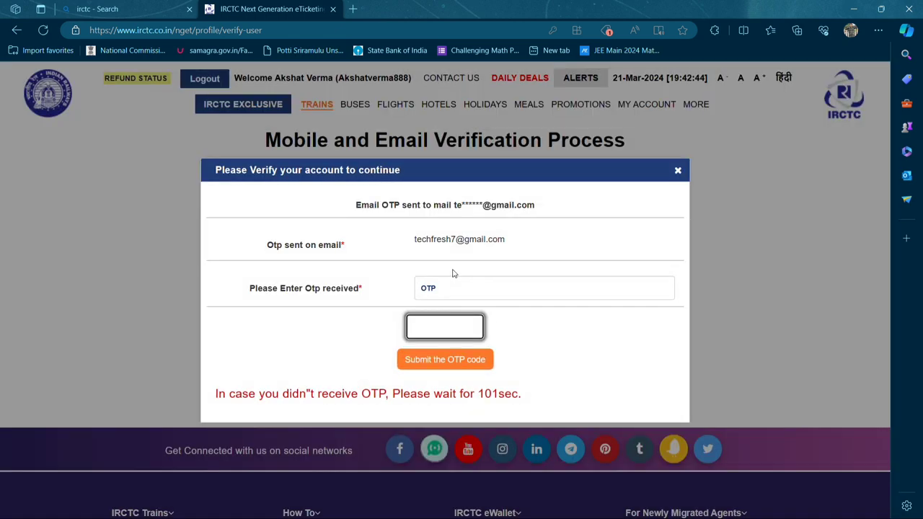